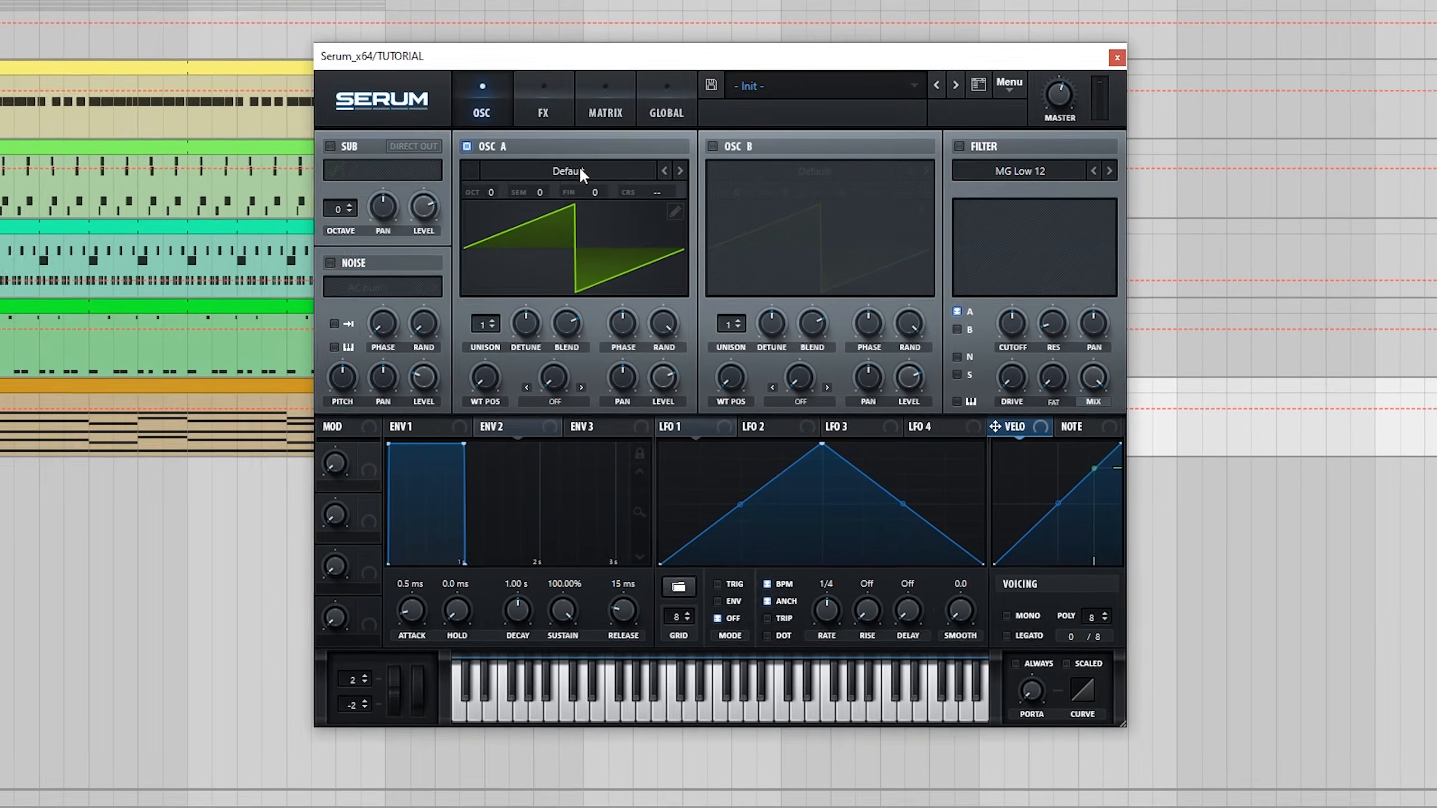
Step: Load the Analog_BD_Sin wavetable into oscillator A
{"action": "left_click", "coordinate": [579, 170]}
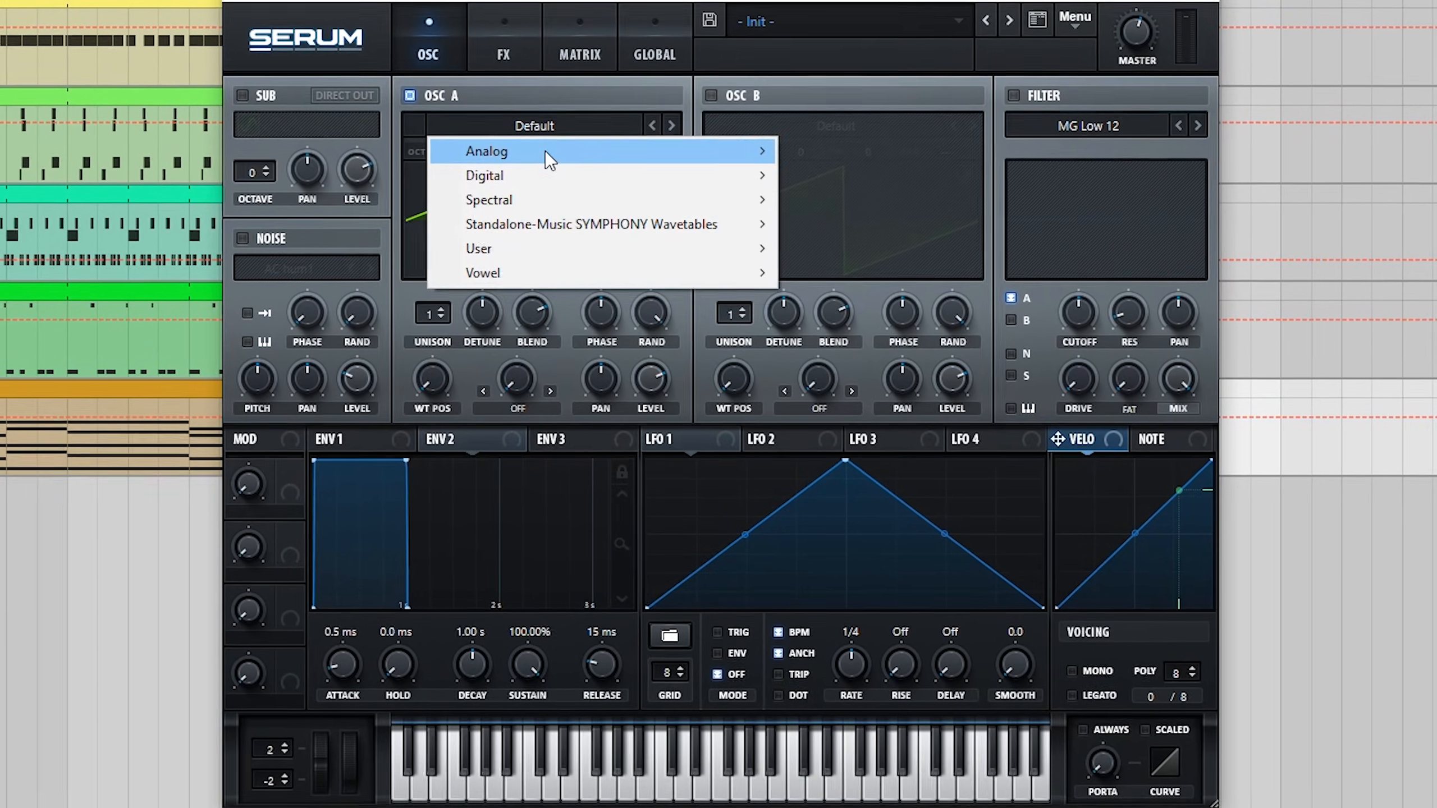
{"action": "mouse_move", "coordinate": [509, 192]}
{"action": "left_click", "coordinate": [874, 191]}
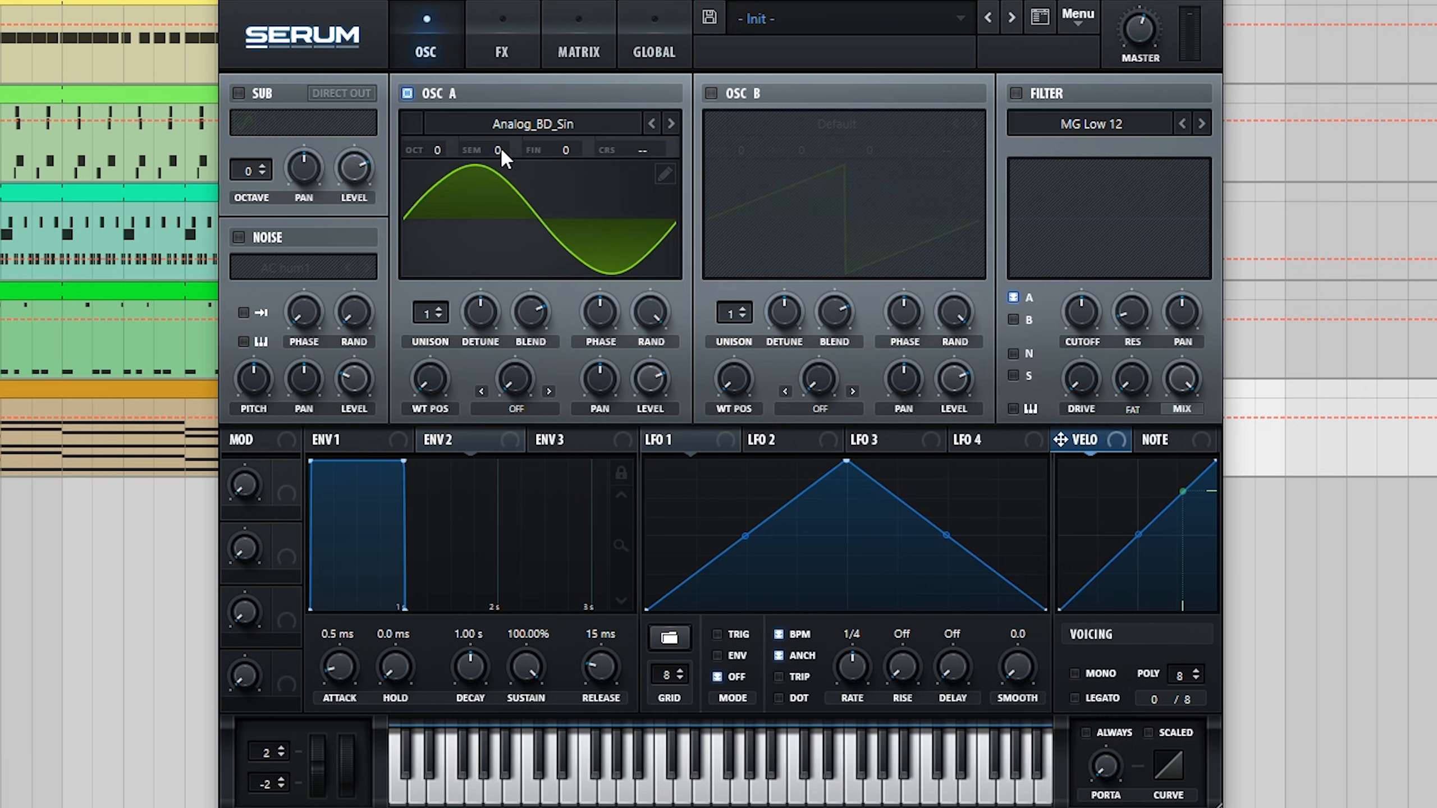
Step: Set oscillator A to octave +1 with 5 unison voices and reduce its detune
{"action": "left_click_drag", "start_coordinate": [437, 149], "coordinate": [439, 134]}
{"action": "left_click_drag", "start_coordinate": [430, 313], "coordinate": [435, 251]}
{"action": "left_click_drag", "start_coordinate": [482, 312], "coordinate": [457, 343]}
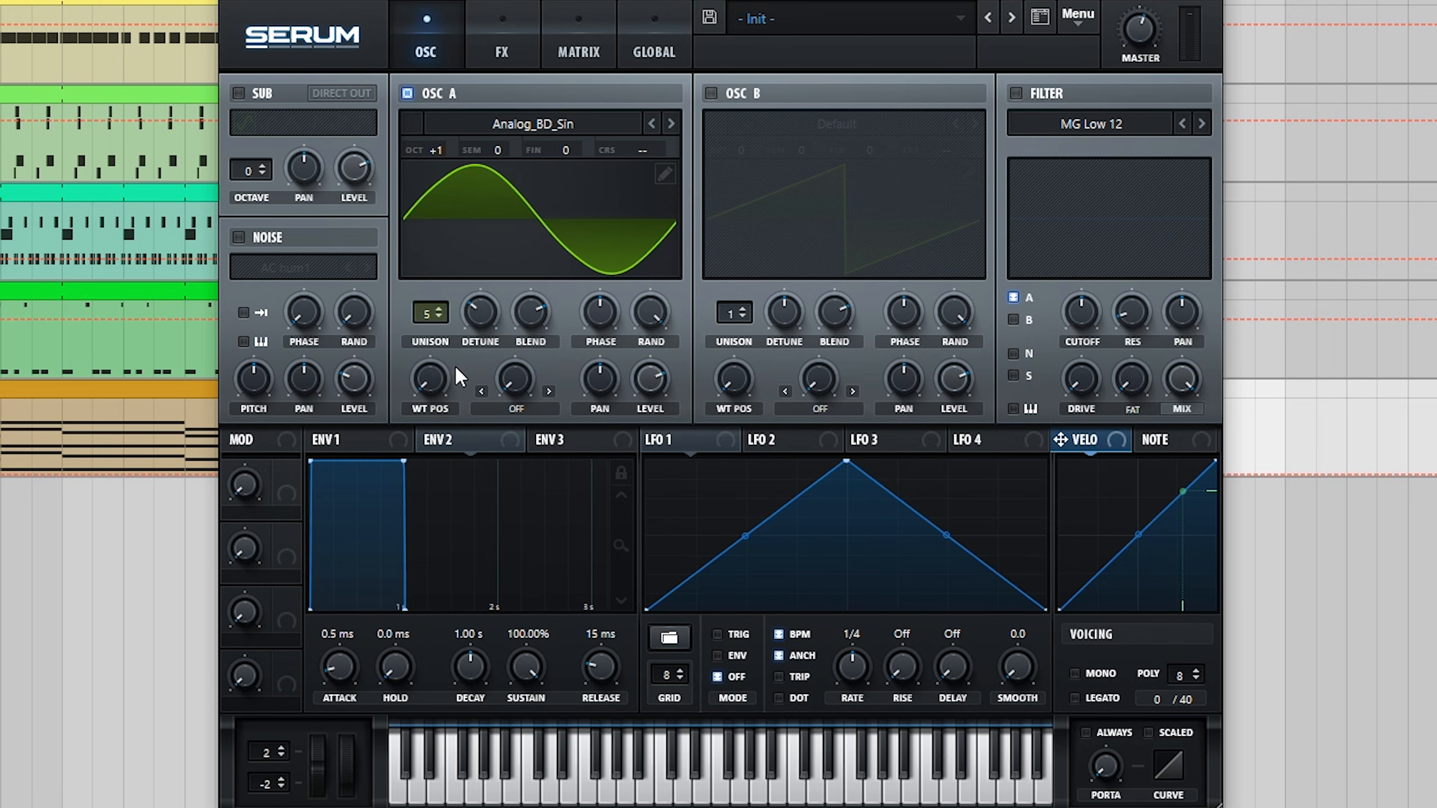
Step: Raise oscillator A's wavetable position slightly and set its warp mode to Bend +
{"action": "left_click_drag", "start_coordinate": [426, 382], "coordinate": [431, 321]}
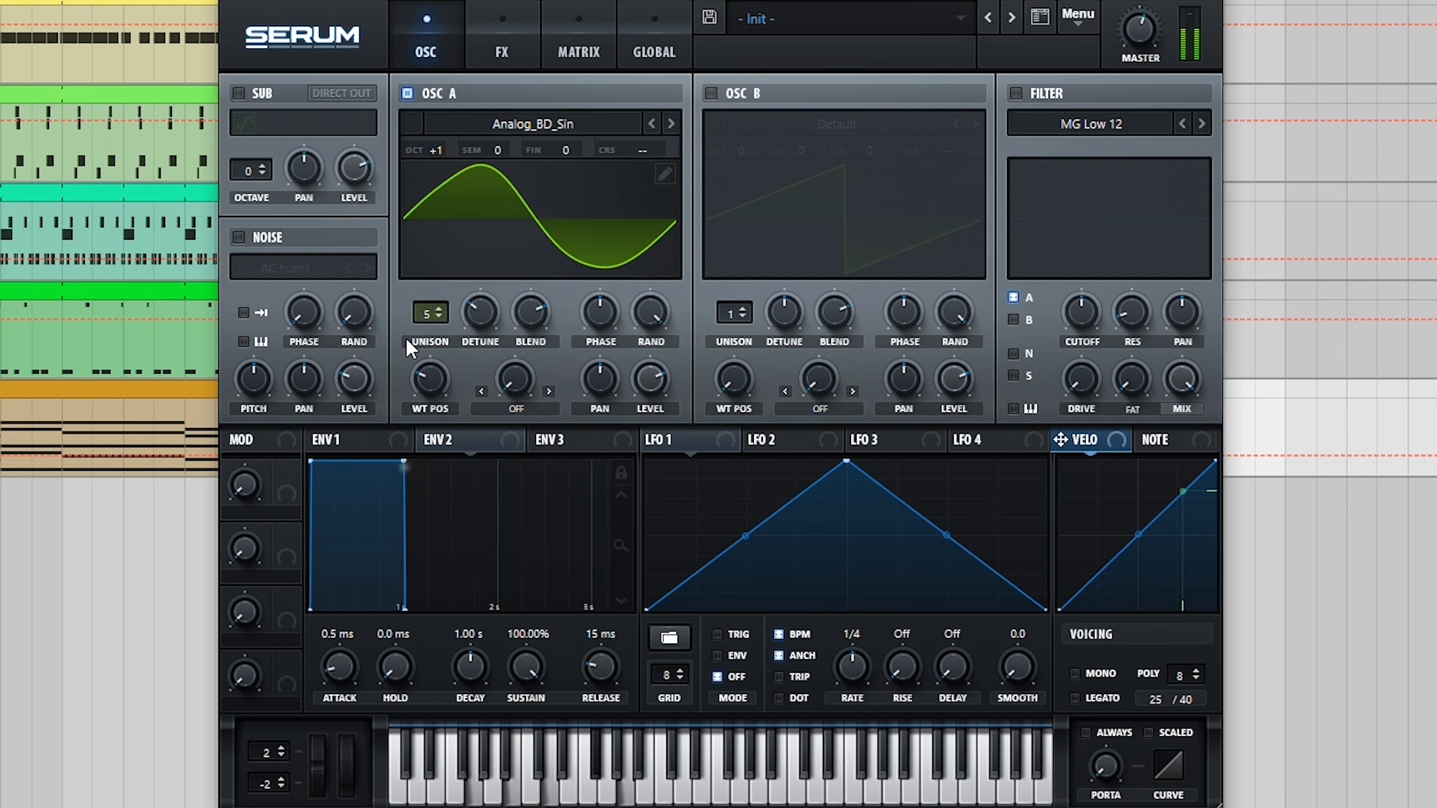
{"action": "left_click", "coordinate": [521, 413]}
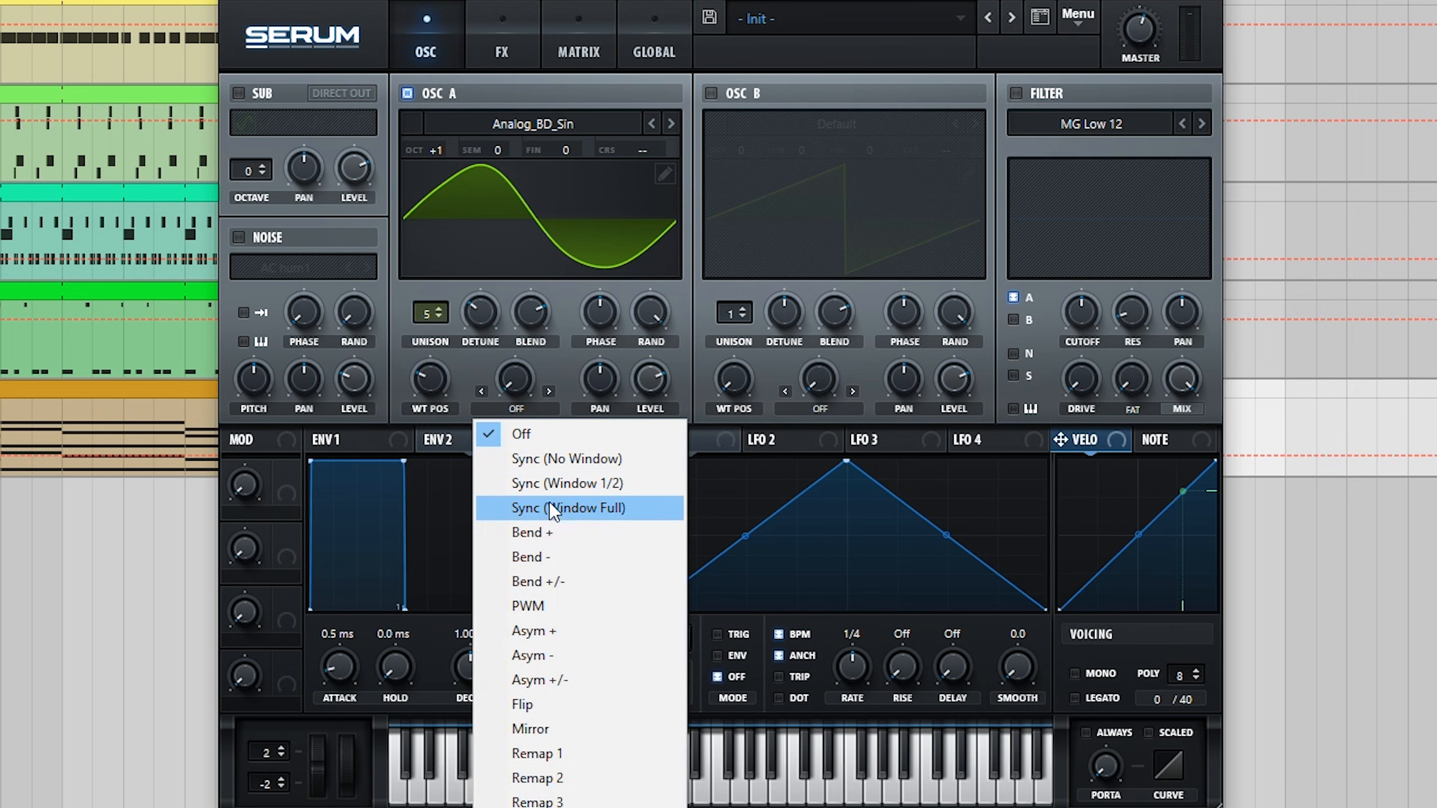
{"action": "left_click", "coordinate": [538, 533]}
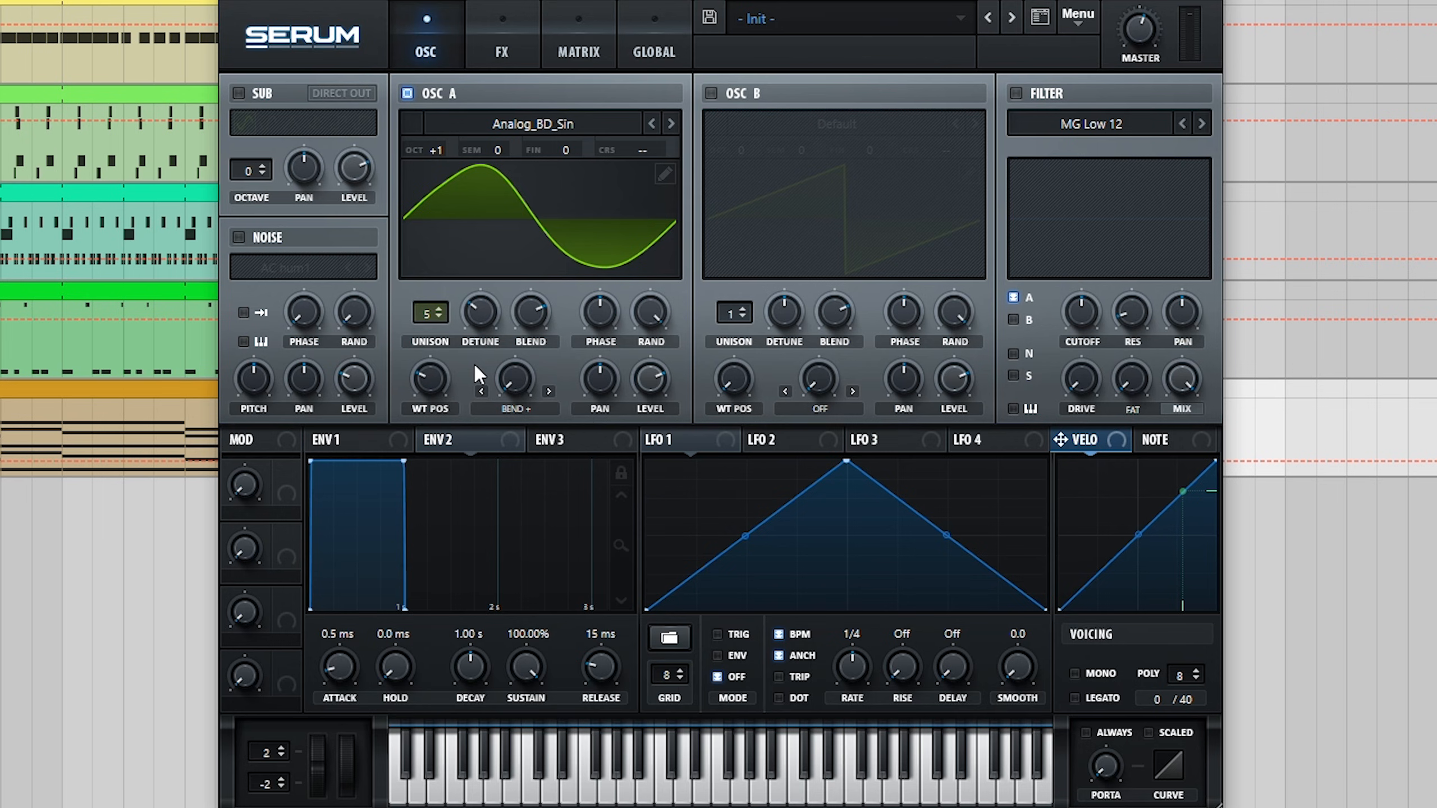
Step: Turn off oscillator A and enable the noise oscillator with the WindChimes sample from Organics
{"action": "left_click", "coordinate": [407, 93]}
{"action": "left_click", "coordinate": [238, 237]}
{"action": "left_click", "coordinate": [289, 271]}
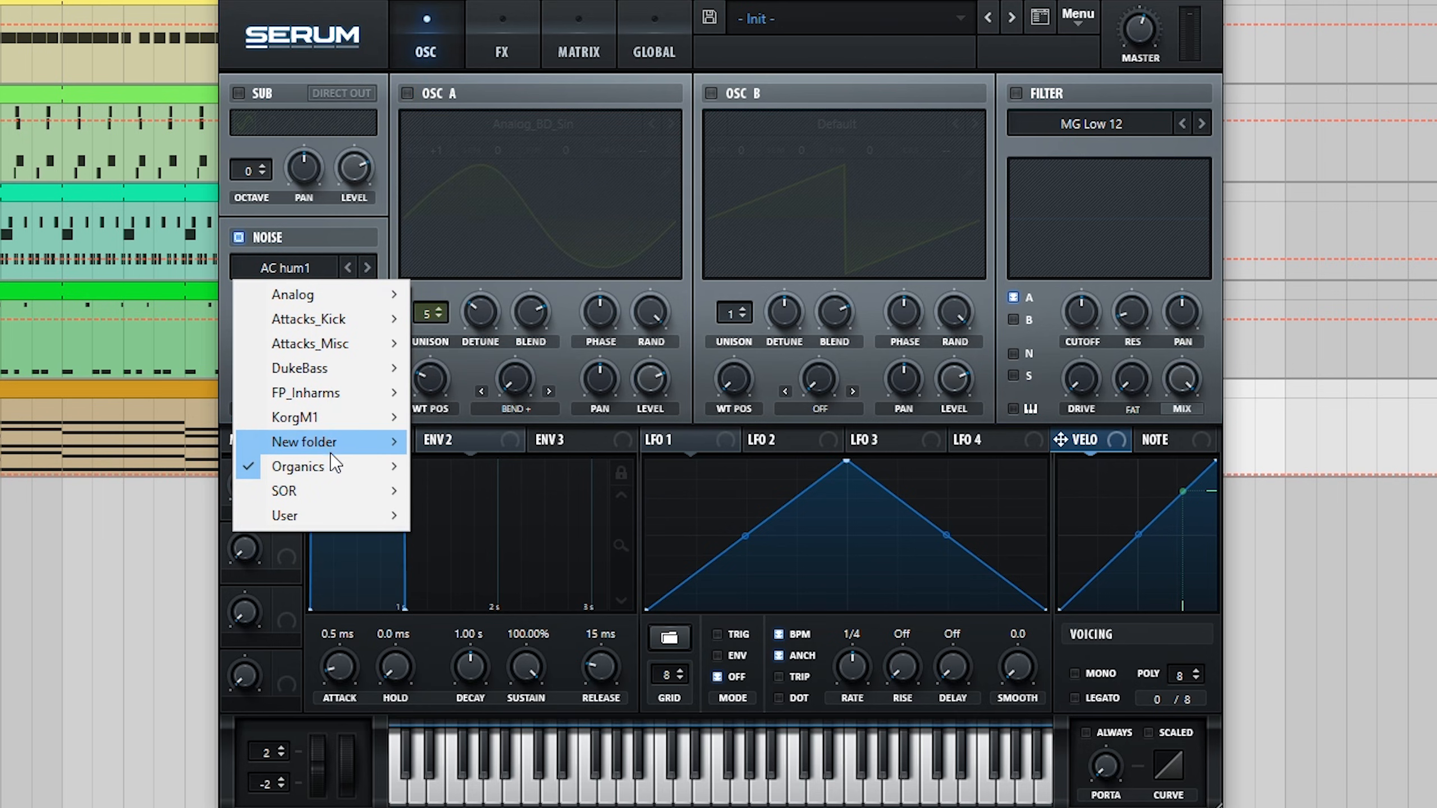
{"action": "mouse_move", "coordinate": [387, 470]}
{"action": "left_click", "coordinate": [487, 806]}
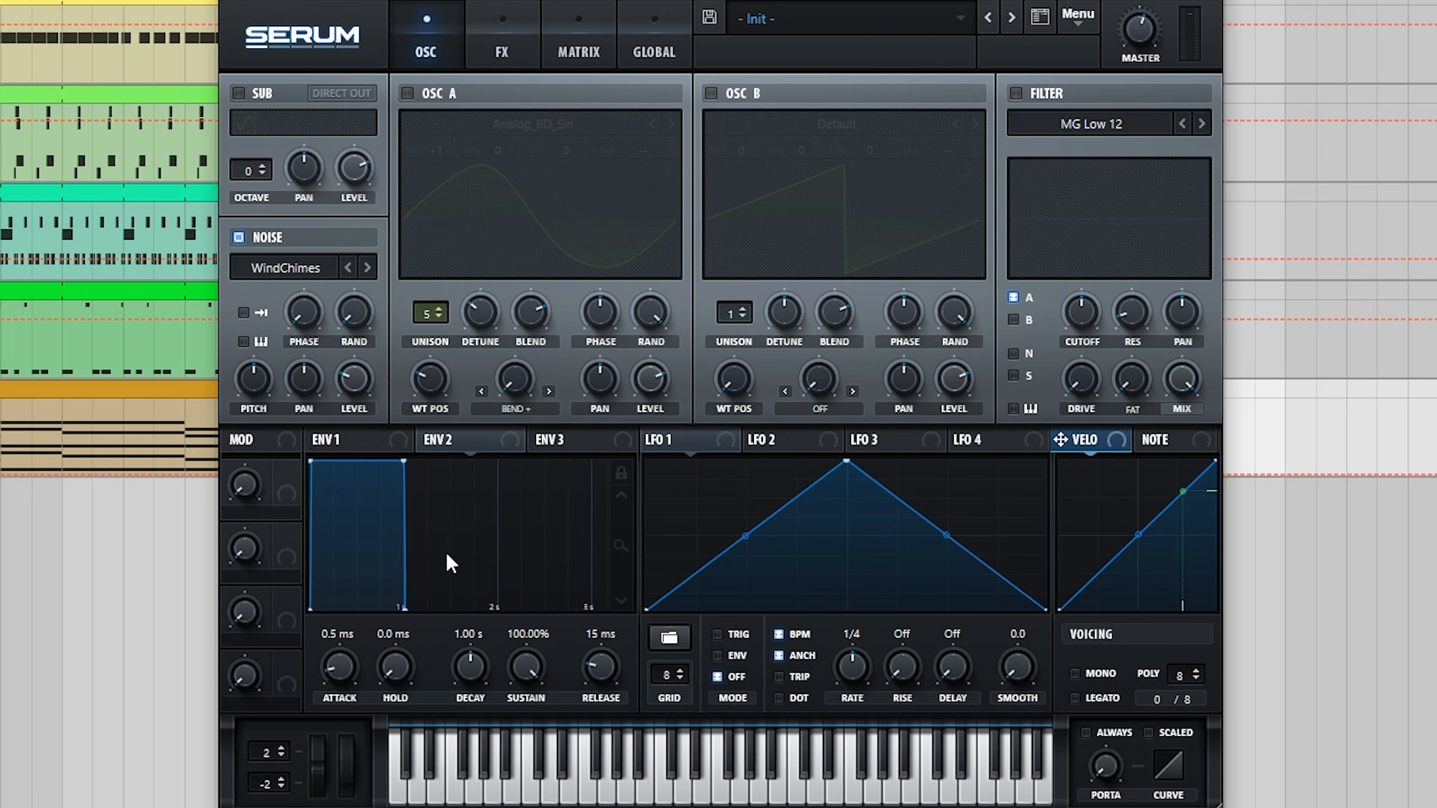
Step: Enable pitch tracking for the noise oscillator and set its level to 10%
{"action": "left_click", "coordinate": [243, 340]}
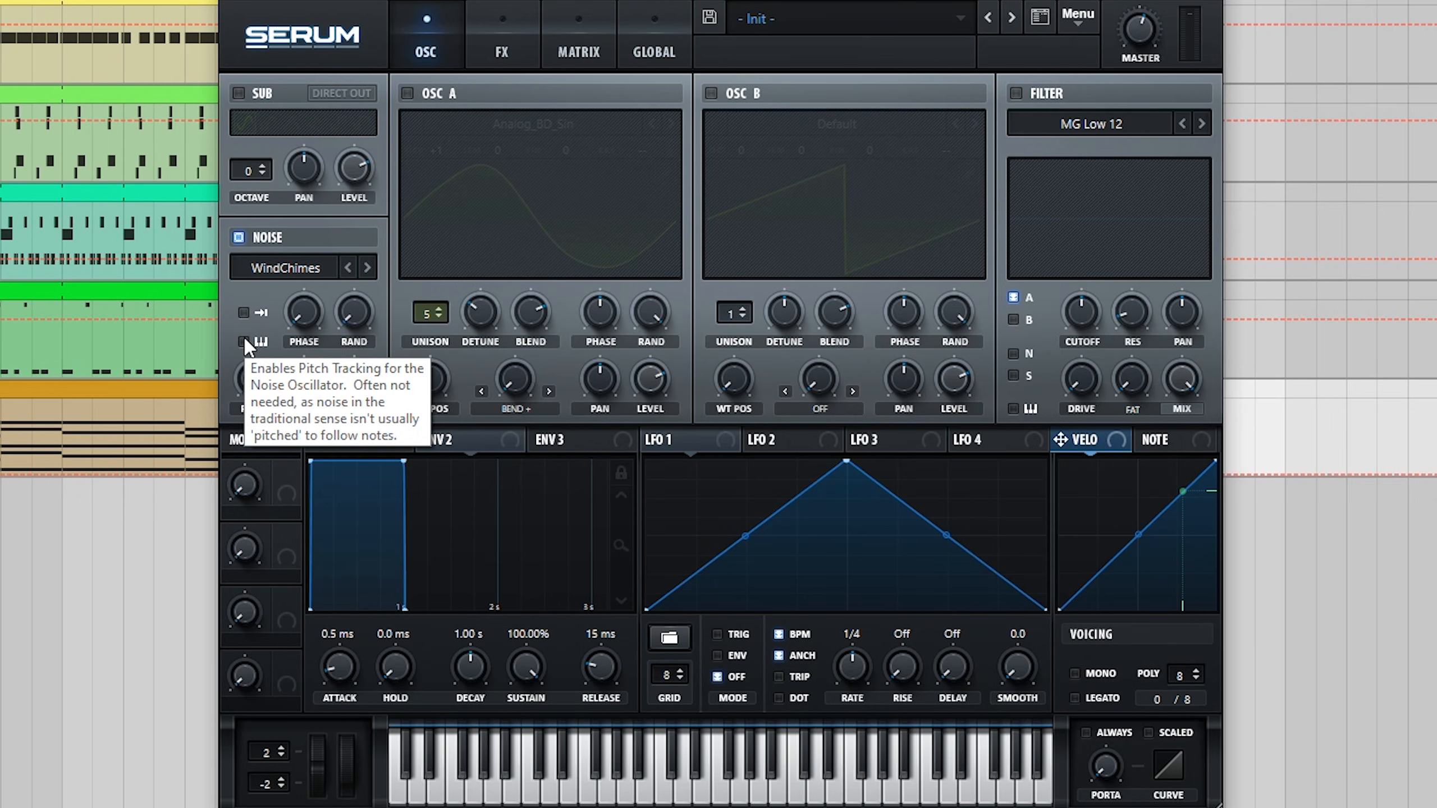
{"action": "mouse_move", "coordinate": [353, 378]}
{"action": "left_mouse_down"}
{"action": "mouse_move", "coordinate": [367, 271]}
{"action": "mouse_move", "coordinate": [363, 377]}
{"action": "left_mouse_up"}
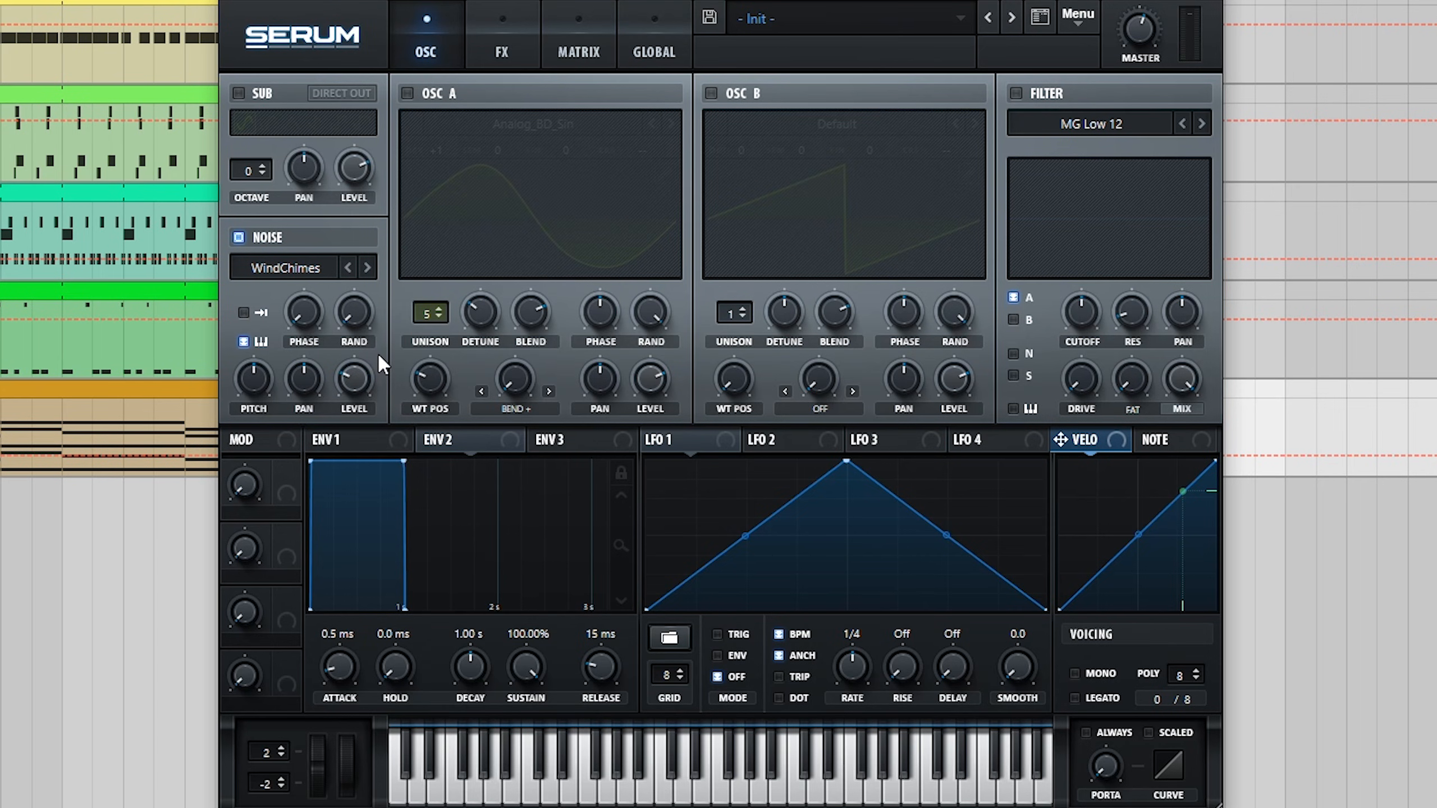
{"action": "mouse_move", "coordinate": [352, 386]}
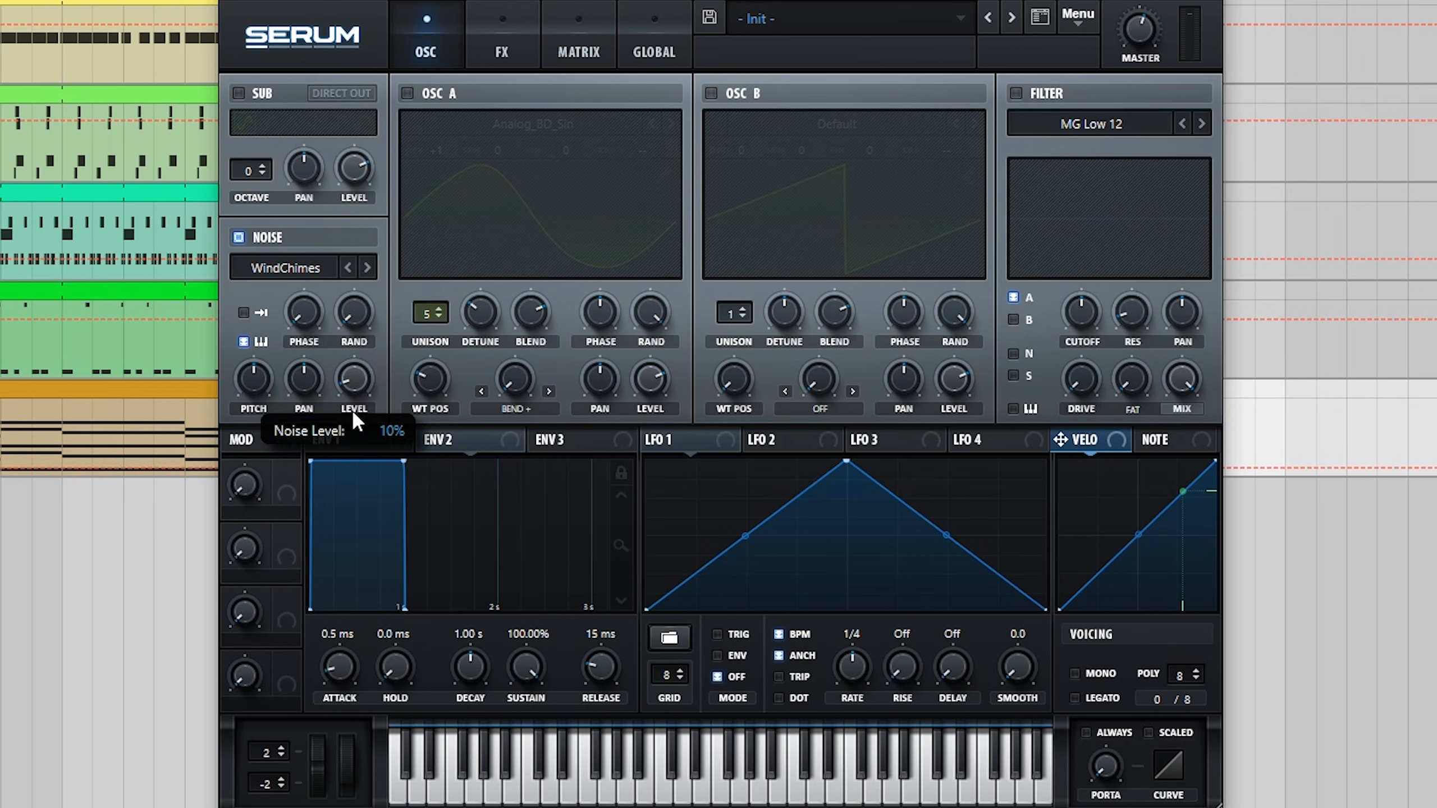
Step: Turn oscillator A back on and play the combined sound
{"action": "left_click", "coordinate": [407, 93]}
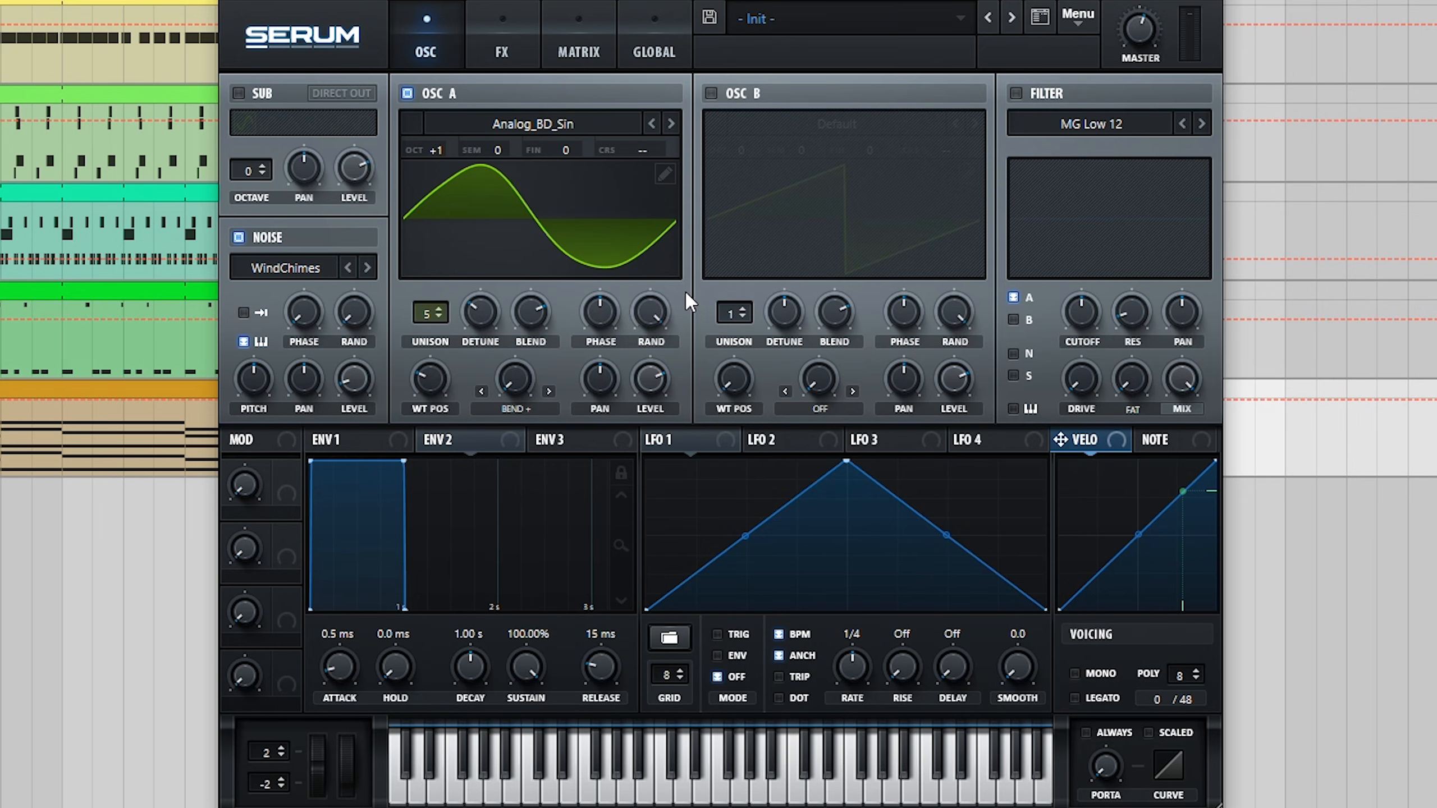
{"action": "key", "text": "space"}
{"action": "left_click_drag", "start_coordinate": [1134, 32], "coordinate": [1133, 27]}
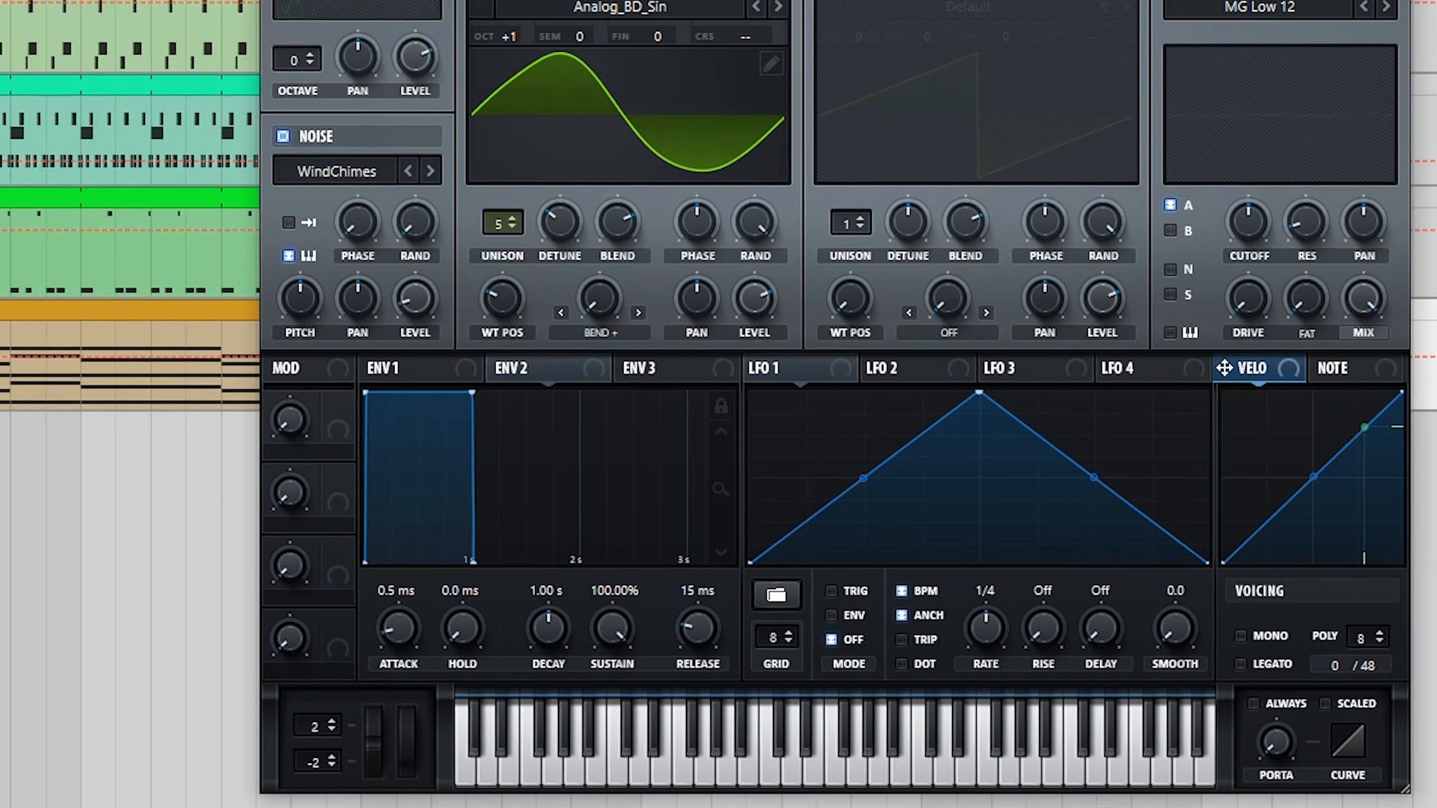
Step: Shape Envelope 1 with an upward-curved 348 ms attack, 2.34 s decay, -2.9 dB sustain and 108 ms release
{"action": "left_click_drag", "start_coordinate": [407, 651], "coordinate": [427, 567]}
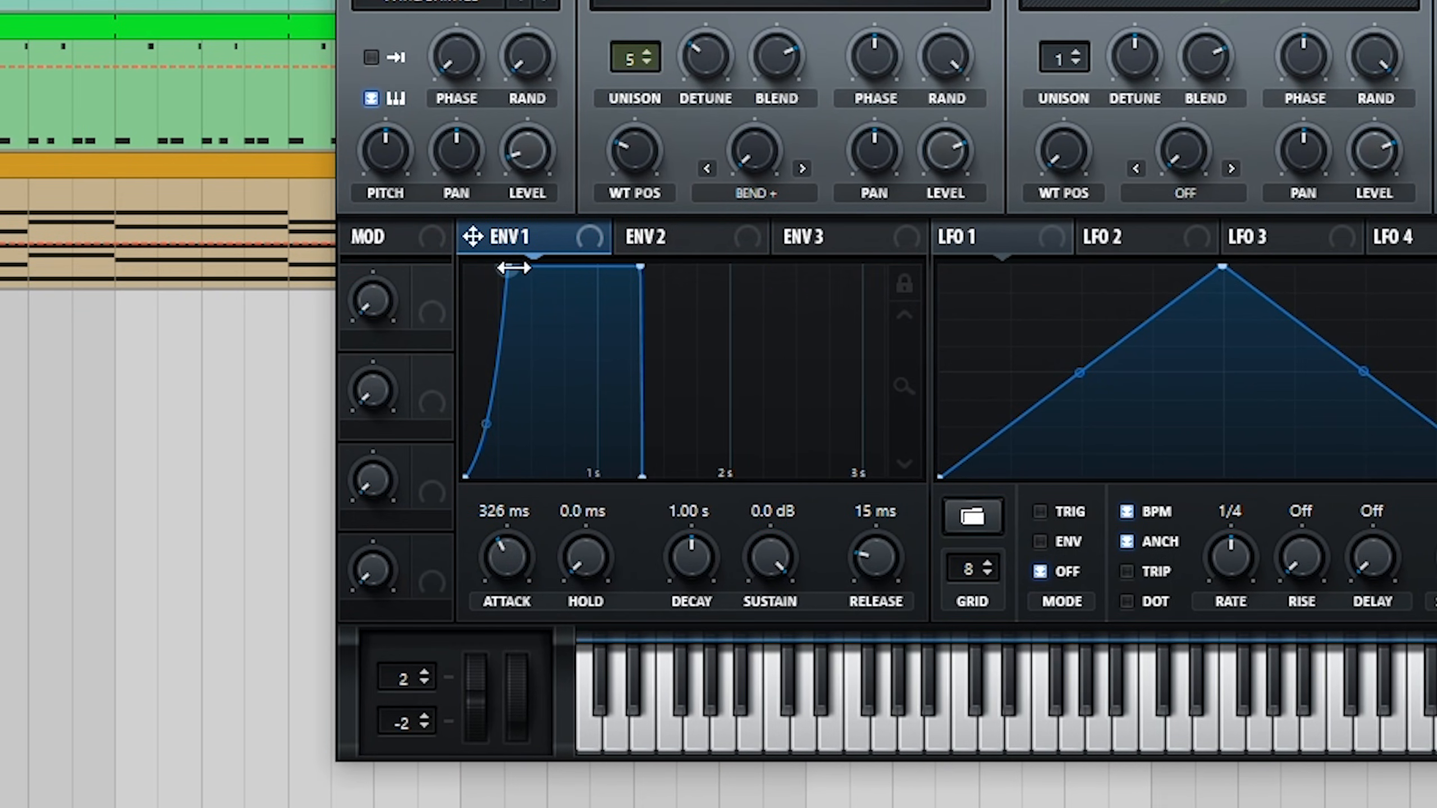
{"action": "left_click_drag", "start_coordinate": [489, 286], "coordinate": [517, 266]}
{"action": "left_click_drag", "start_coordinate": [487, 418], "coordinate": [475, 362]}
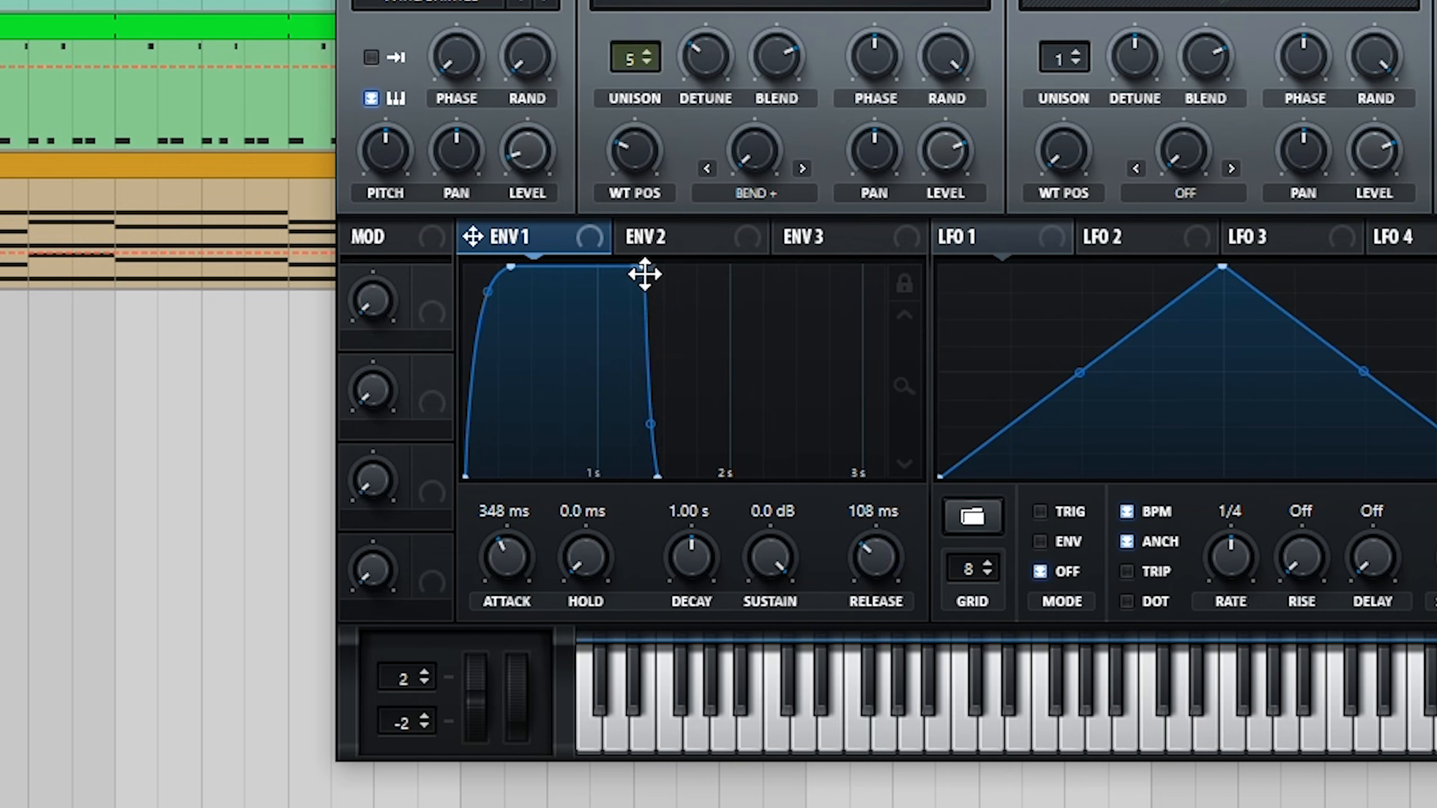
{"action": "left_click_drag", "start_coordinate": [645, 274], "coordinate": [798, 298]}
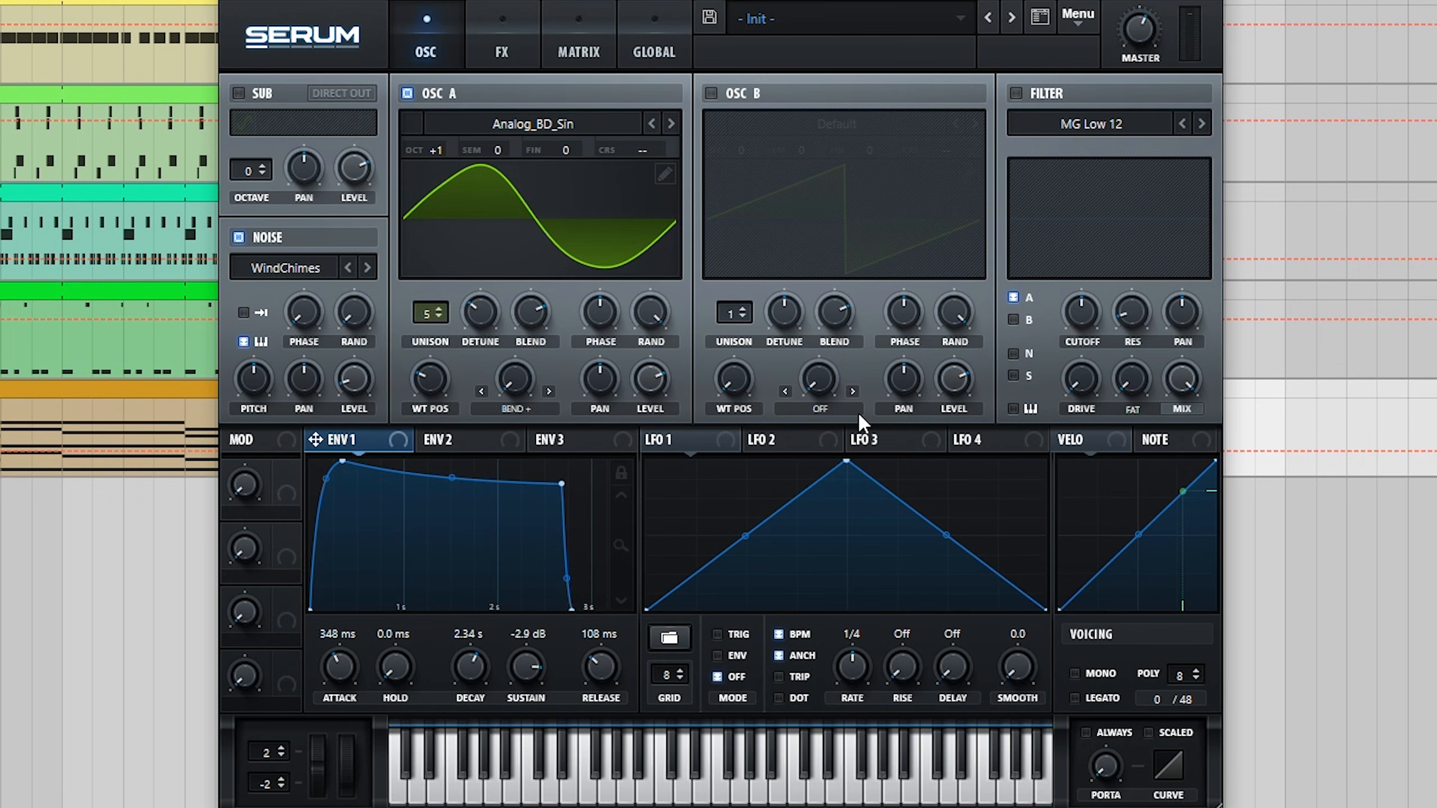
Step: Enable the filter, set its type to MG Low 24 and fine-tune the cutoff
{"action": "left_click", "coordinate": [1016, 93]}
{"action": "left_click", "coordinate": [1071, 122]}
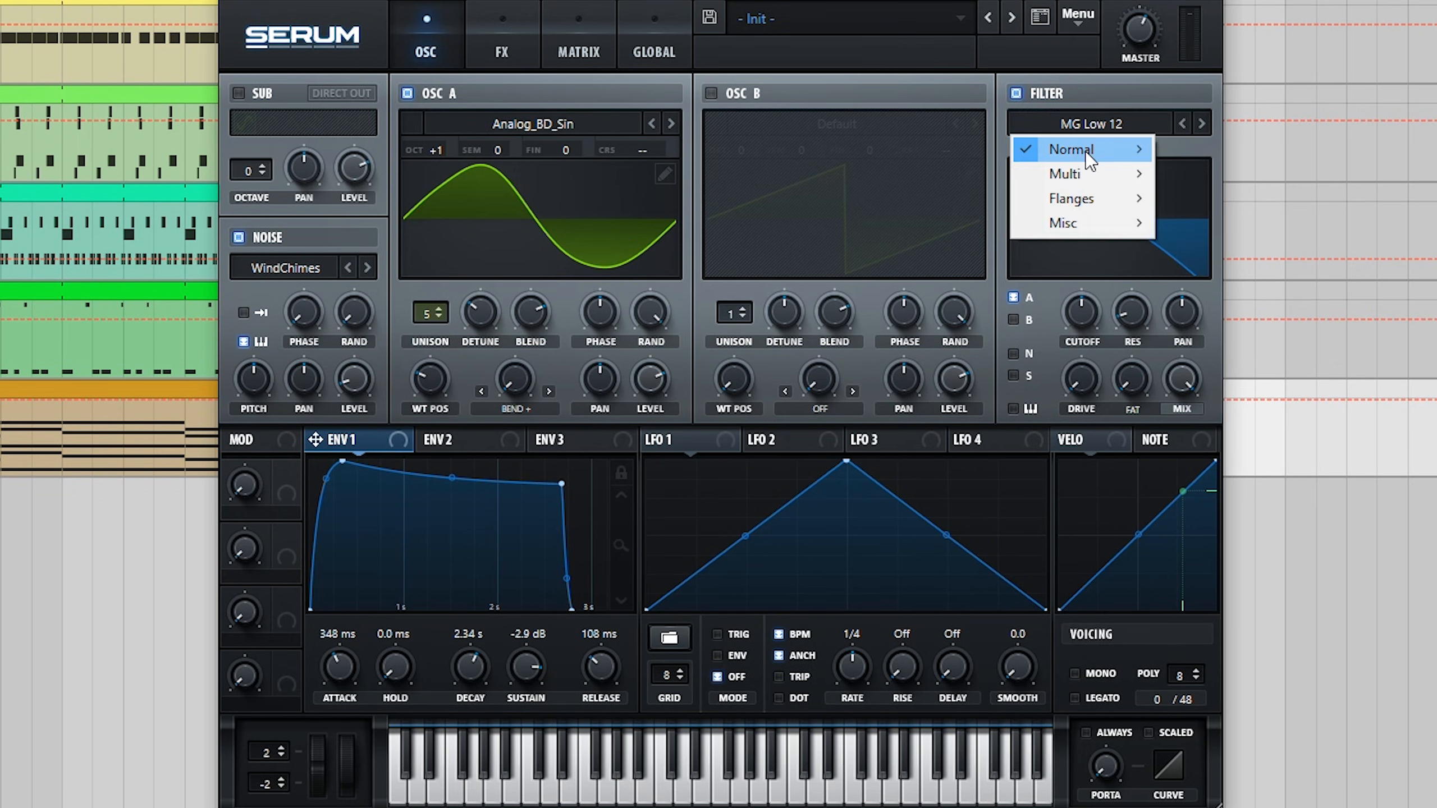
{"action": "mouse_move", "coordinate": [1133, 157]}
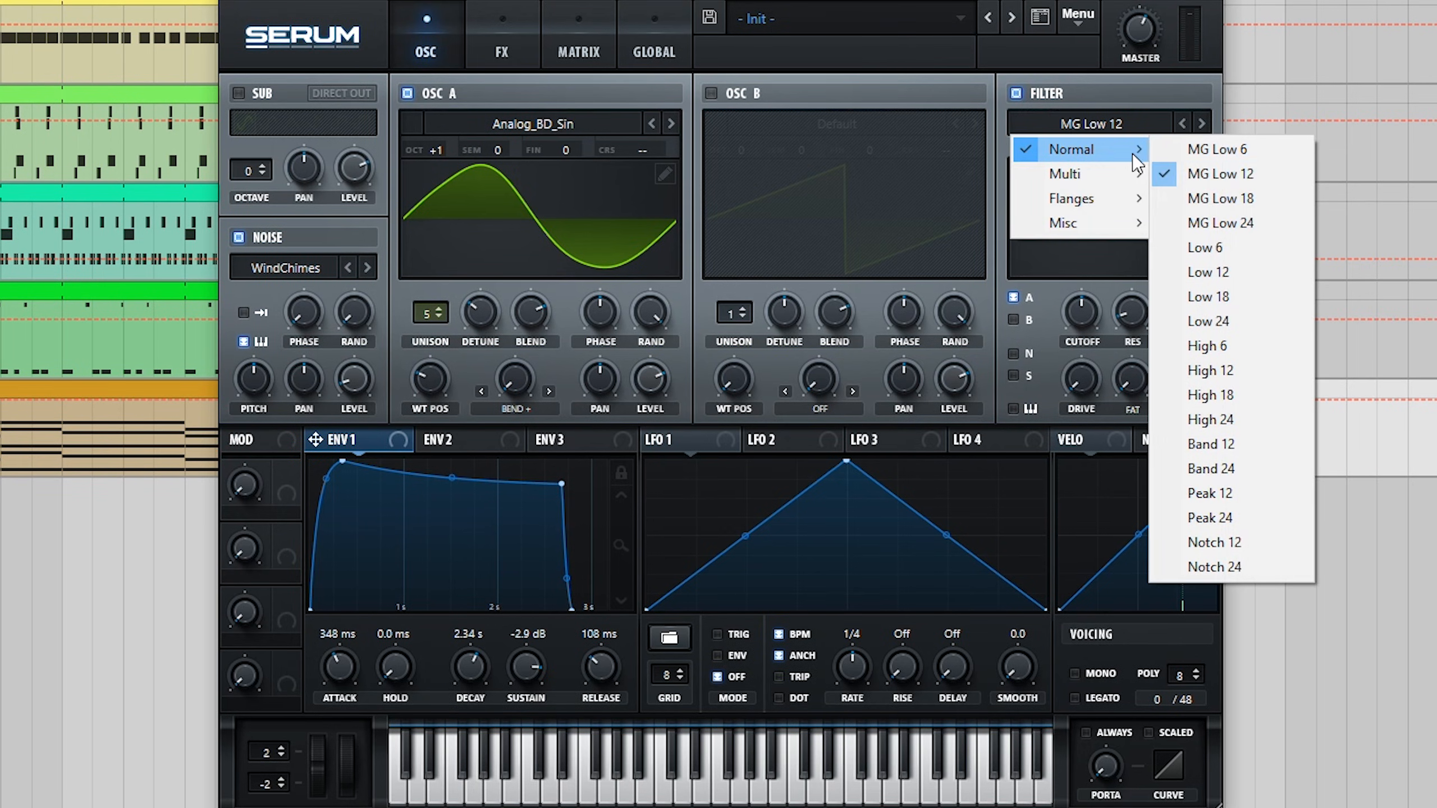
{"action": "left_click", "coordinate": [1224, 224]}
{"action": "left_click_drag", "start_coordinate": [1078, 312], "coordinate": [1078, 308]}
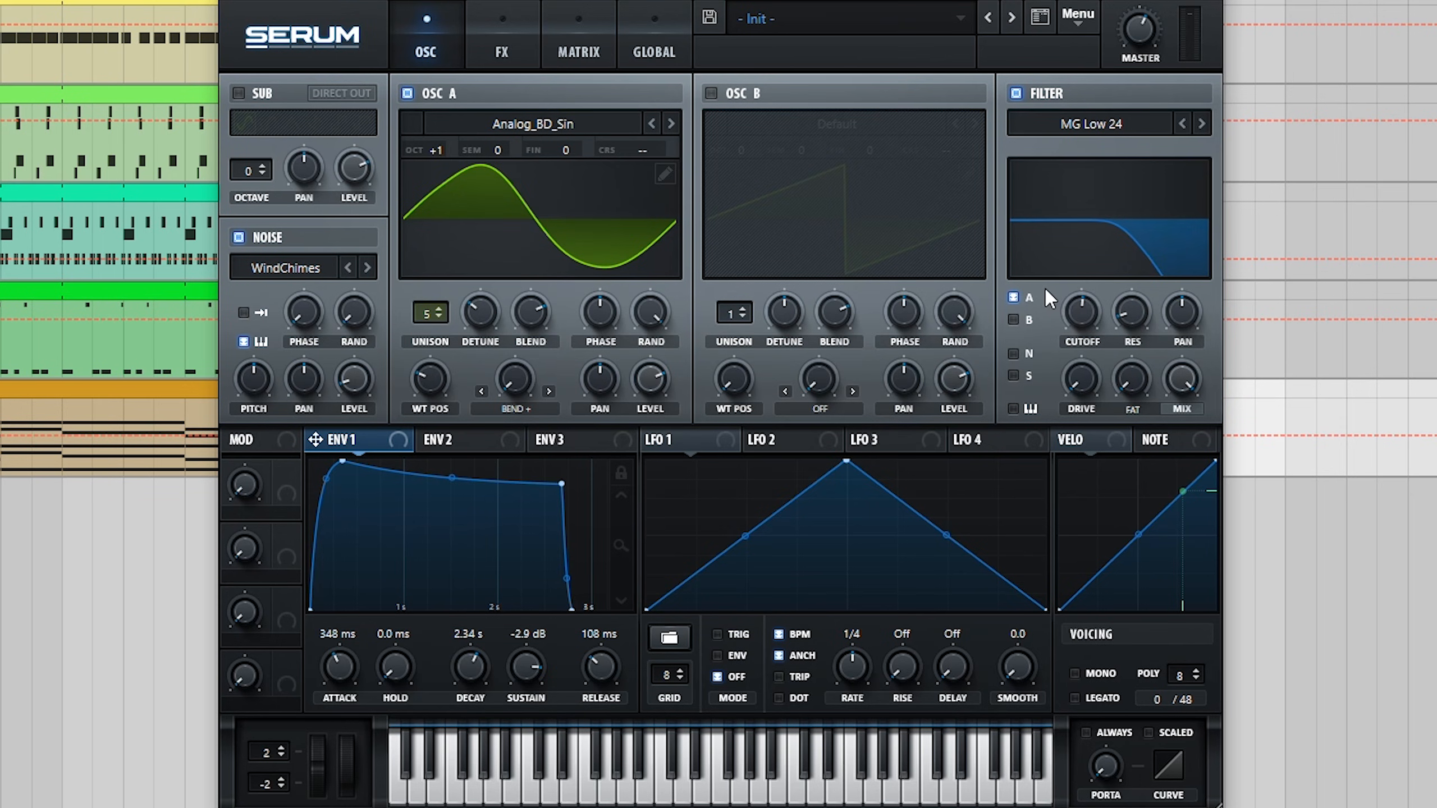
{"action": "mouse_move", "coordinate": [1138, 26]}
{"action": "mouse_move", "coordinate": [1138, 27]}
{"action": "left_mouse_down"}
{"action": "mouse_move", "coordinate": [1140, 1]}
{"action": "mouse_move", "coordinate": [1153, 3]}
{"action": "mouse_move", "coordinate": [1145, 27]}
{"action": "left_mouse_up"}
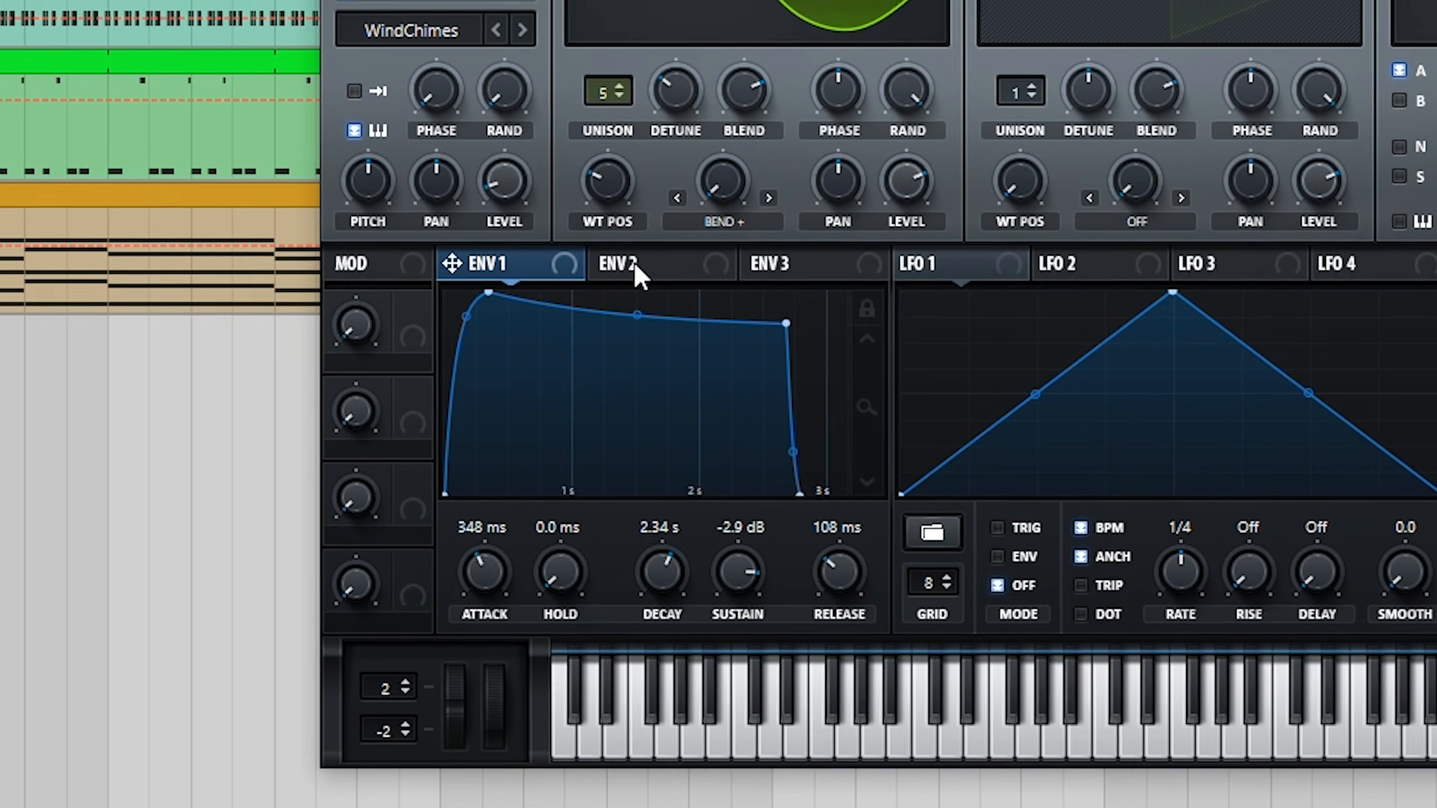
Step: Shape Envelope 2 with an upward-curved 340 ms attack and a 132 ms release
{"action": "left_click", "coordinate": [636, 266]}
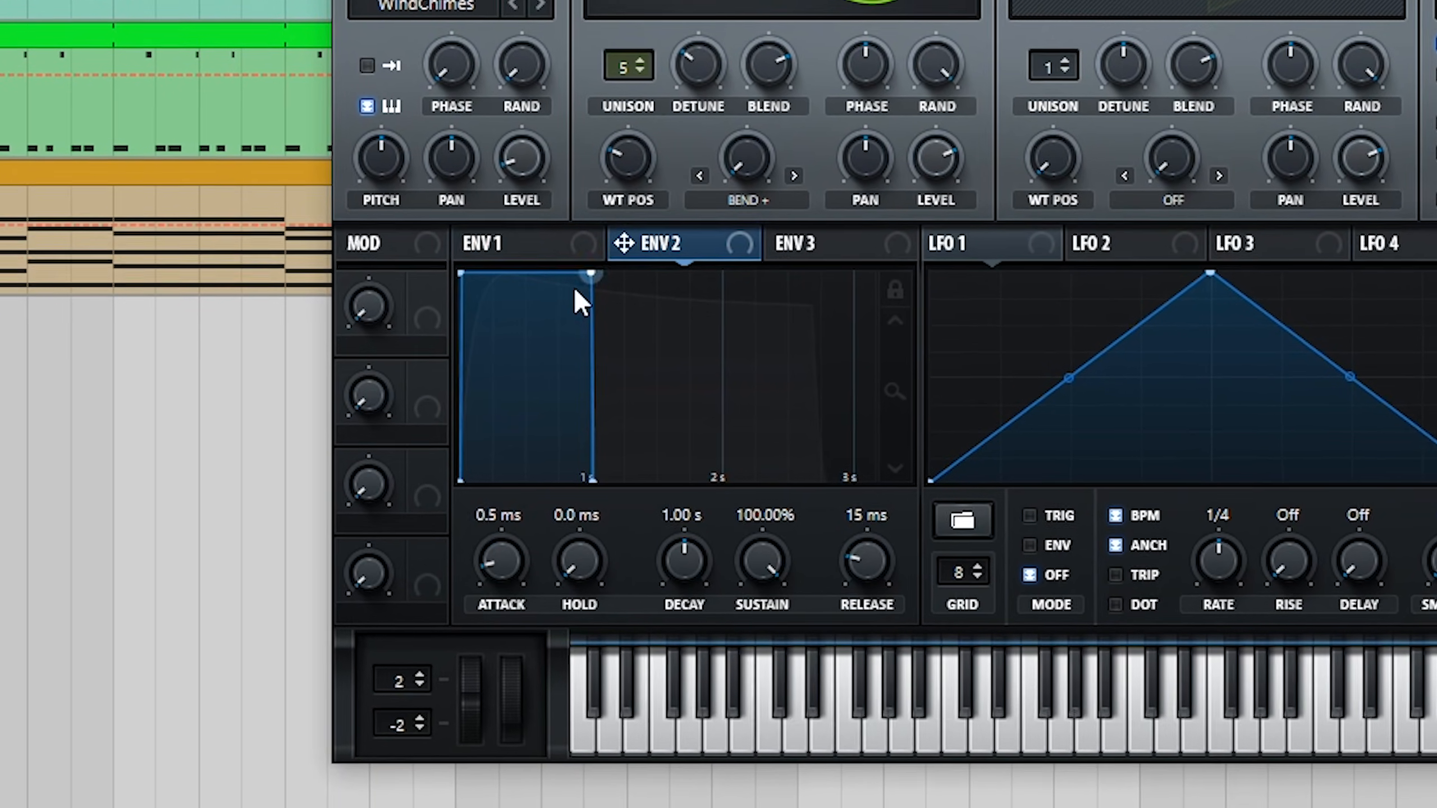
{"action": "left_click_drag", "start_coordinate": [450, 293], "coordinate": [589, 266]}
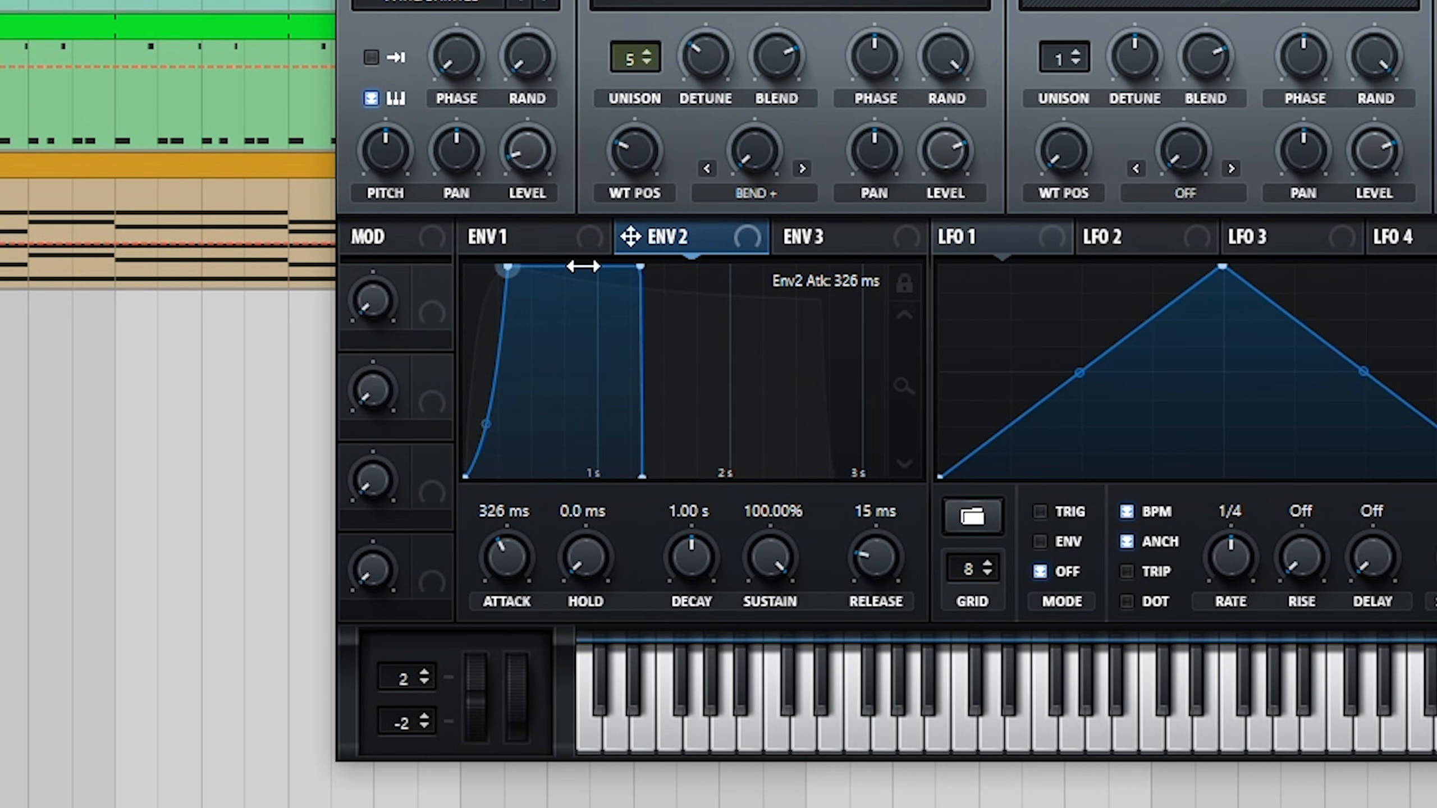
{"action": "left_click_drag", "start_coordinate": [491, 426], "coordinate": [458, 362]}
{"action": "left_click_drag", "start_coordinate": [846, 559], "coordinate": [875, 550]}
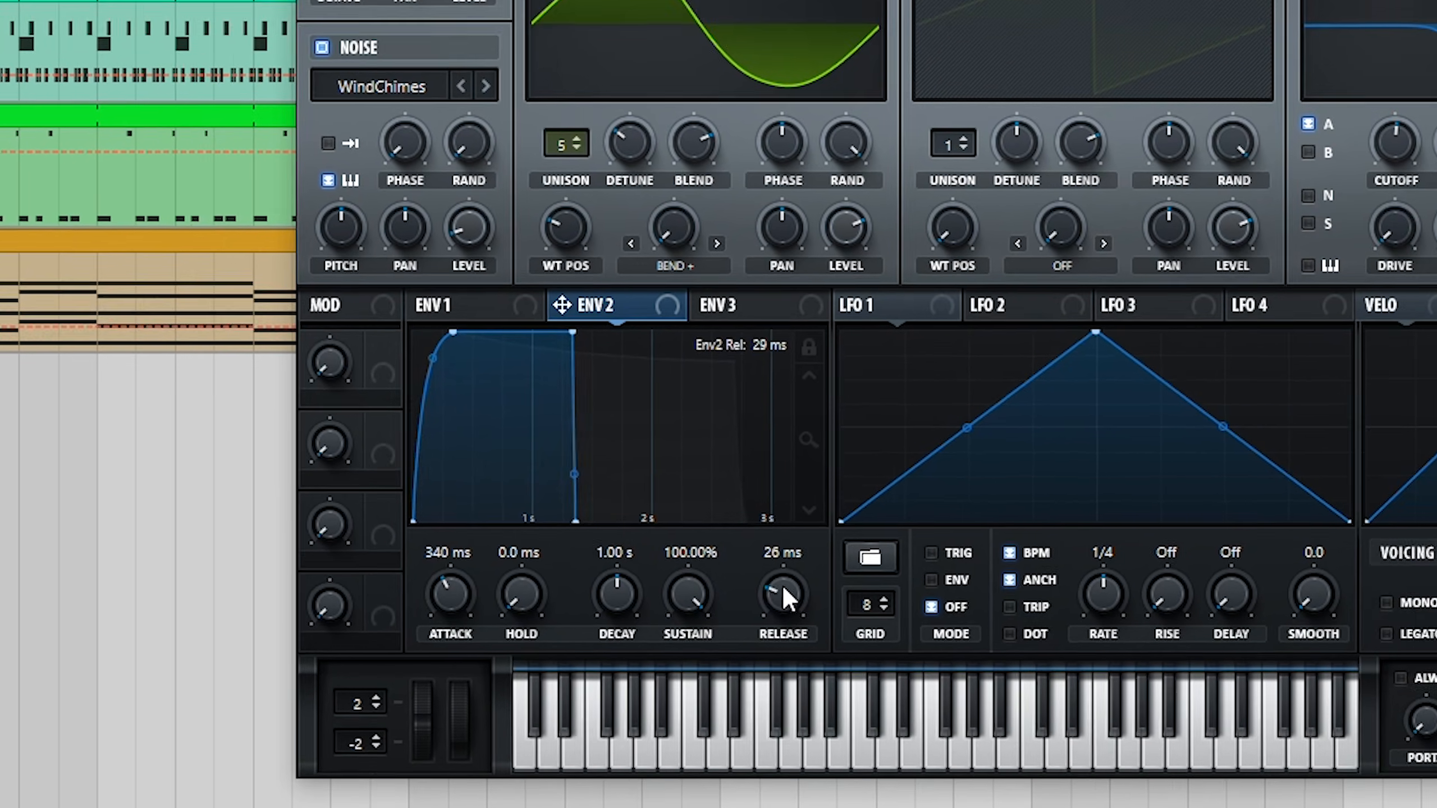
{"action": "left_click_drag", "start_coordinate": [782, 585], "coordinate": [782, 560]}
Step: Route Env 2 to the global master tuning in the modulation matrix with an amount of 12 semitones (12s)
{"action": "left_click", "coordinate": [566, 45]}
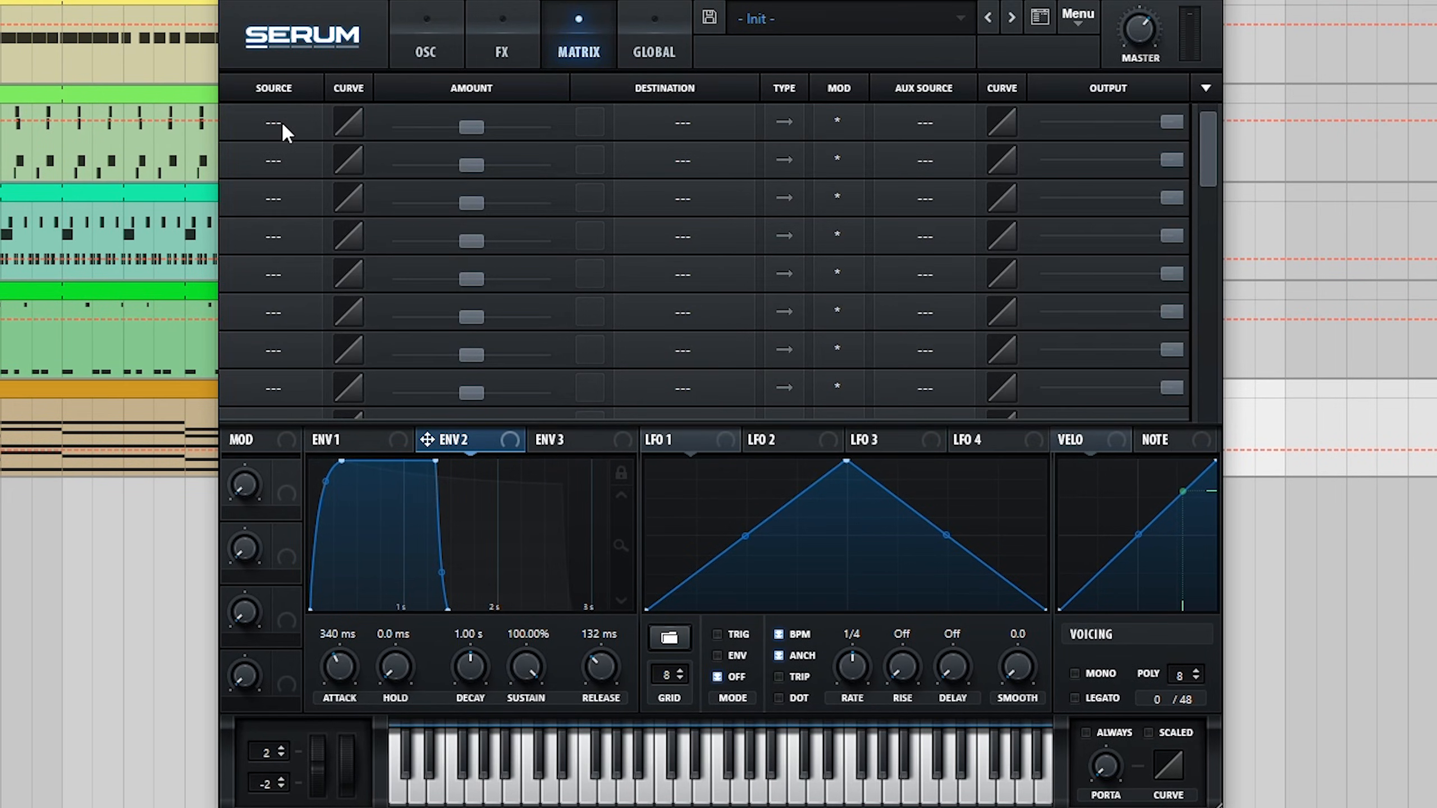
{"action": "left_click", "coordinate": [280, 125]}
{"action": "left_click", "coordinate": [297, 225]}
{"action": "left_click", "coordinate": [656, 122]}
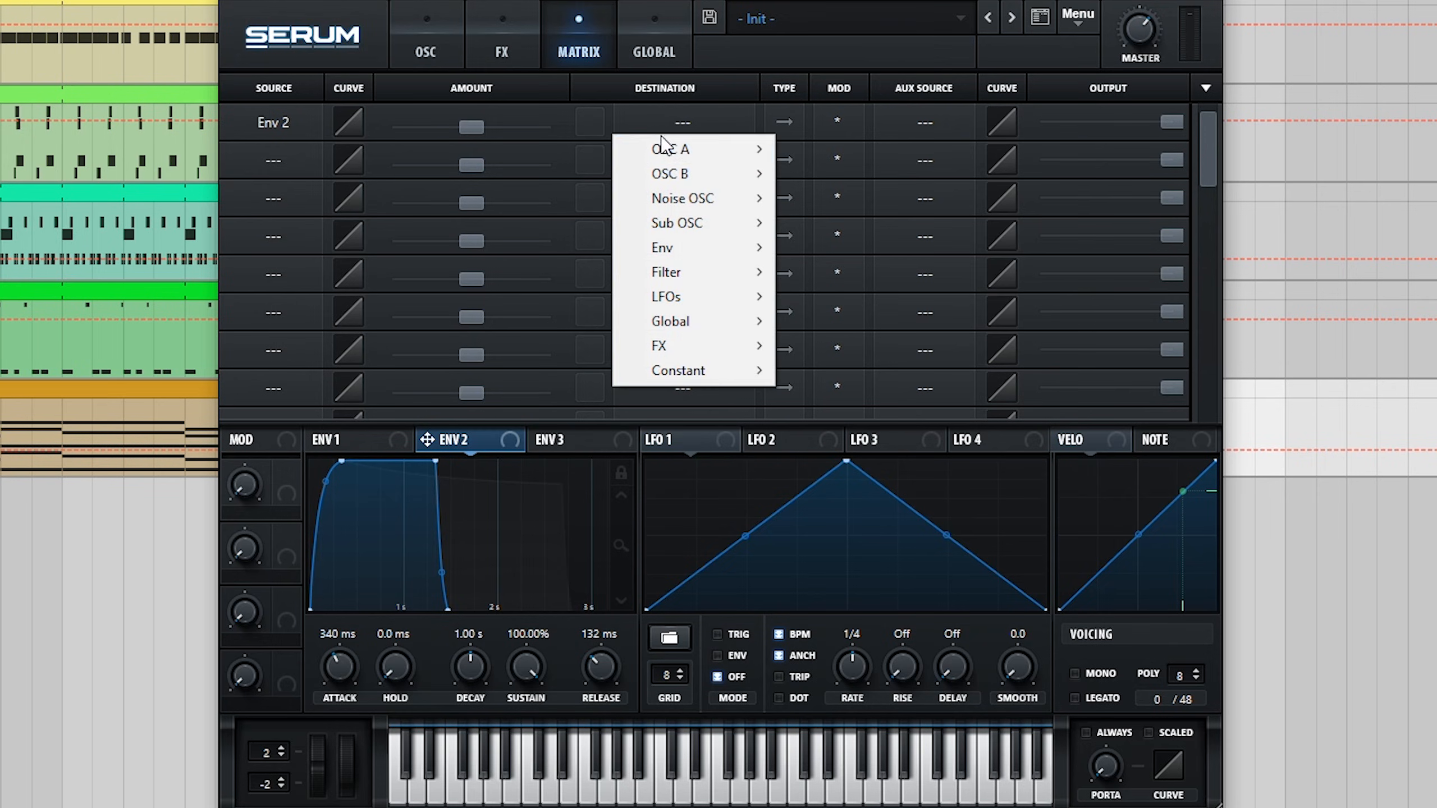
{"action": "mouse_move", "coordinate": [764, 321]}
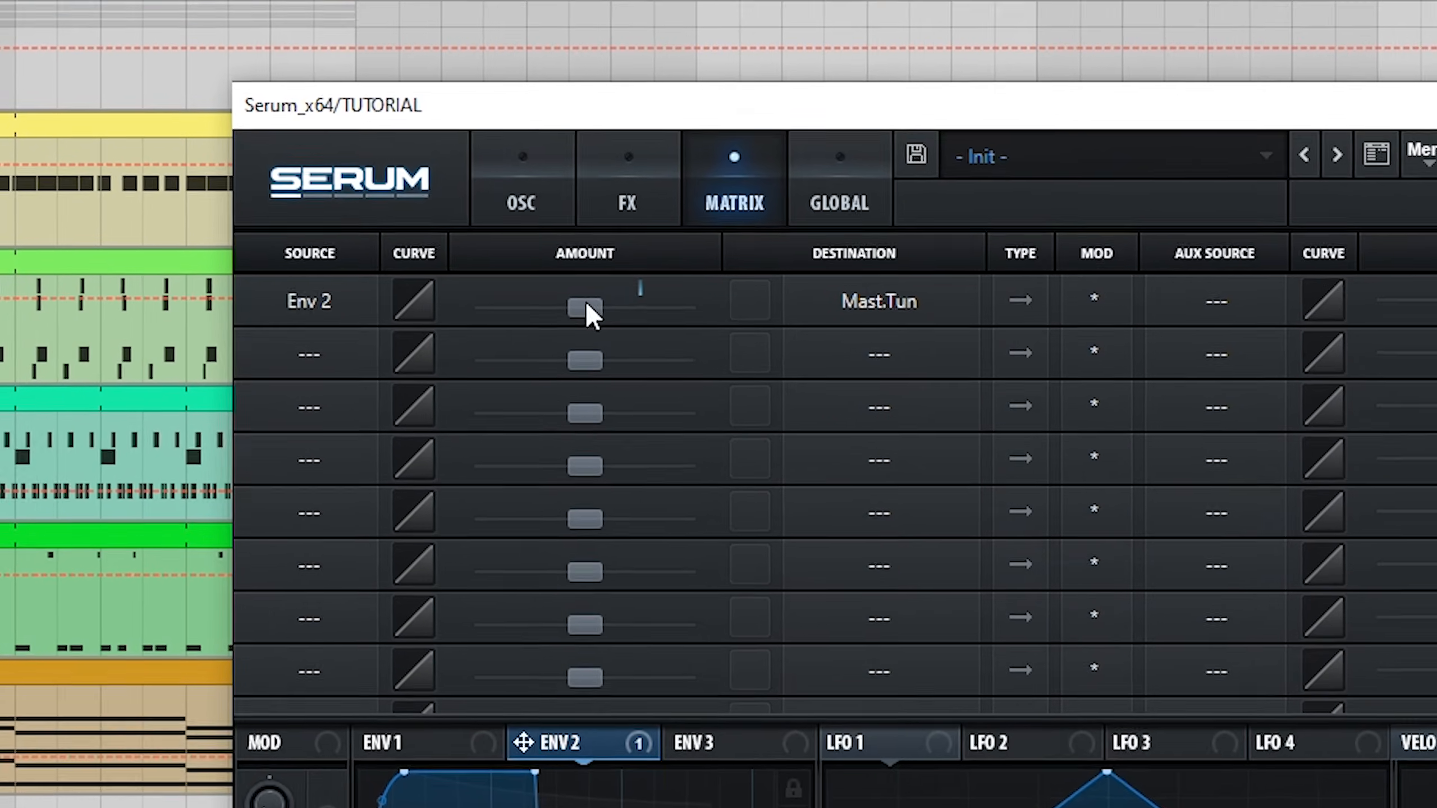
{"action": "double_click", "coordinate": [480, 139]}
{"action": "type", "text": "12s"}
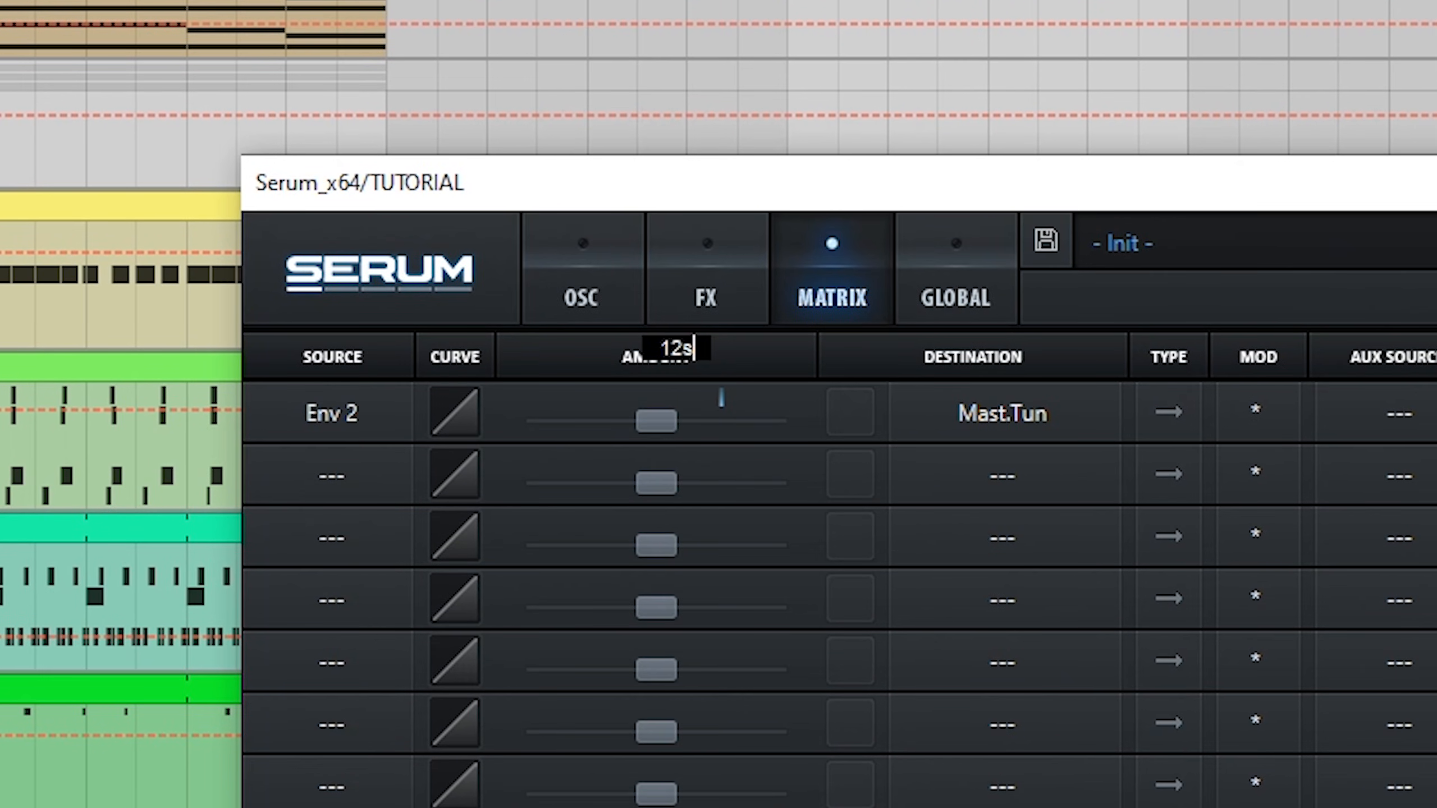
{"action": "key", "text": "Return"}
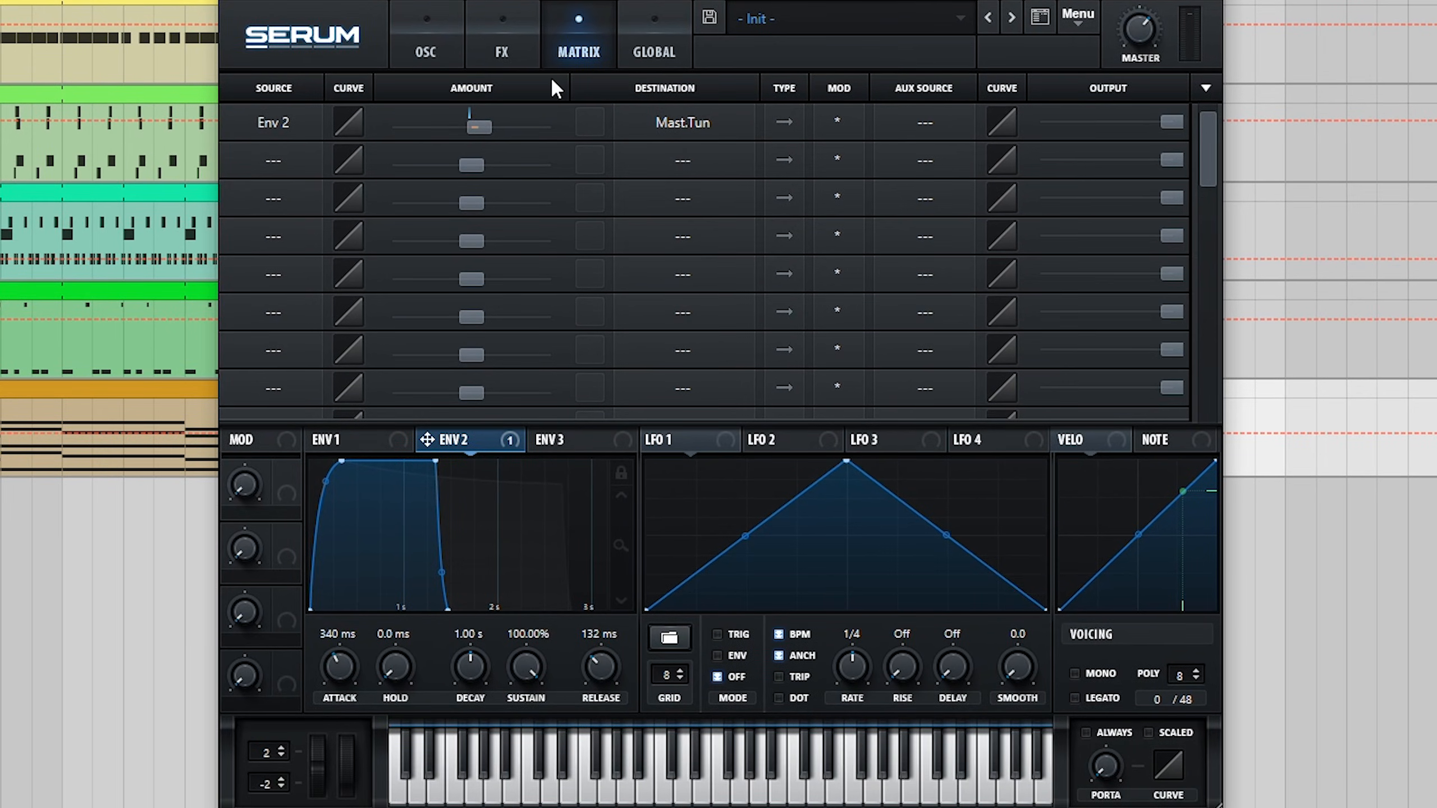
Step: Set oscillator A's octave to 0
{"action": "left_click", "coordinate": [436, 57]}
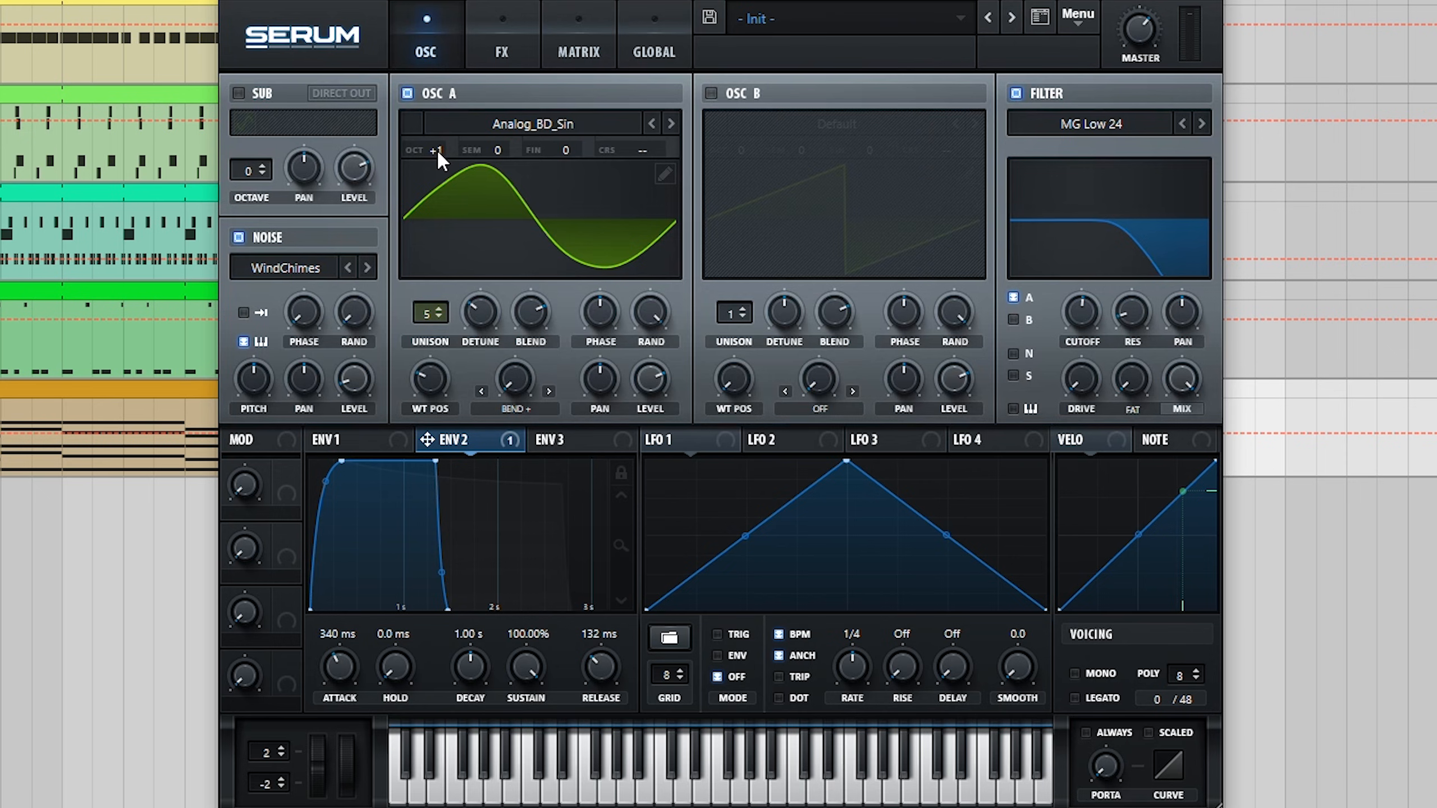
{"action": "left_click_drag", "start_coordinate": [438, 153], "coordinate": [442, 175]}
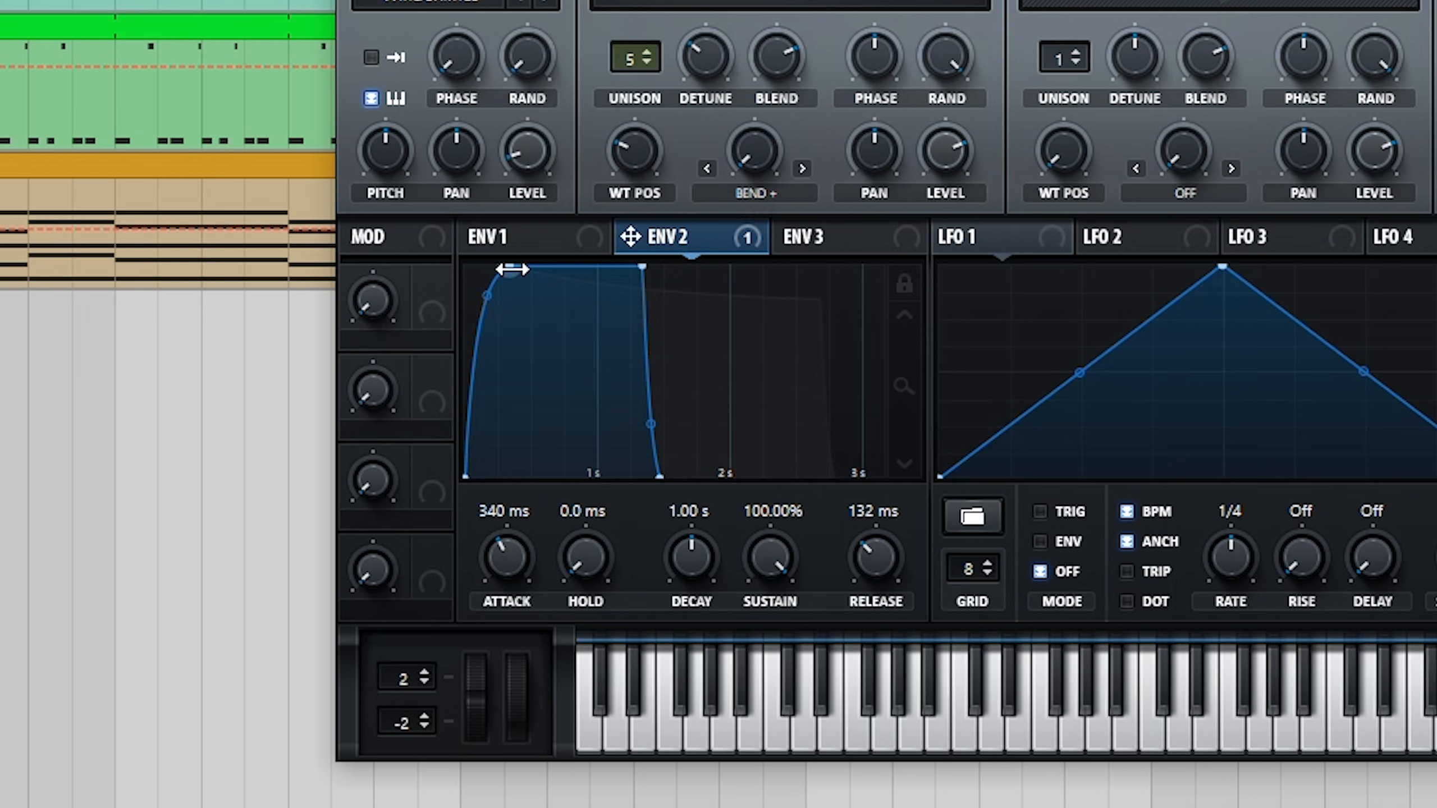
Step: Try a slower 1.75 s attack on Envelope 2 and return it to 340 ms
{"action": "left_click_drag", "start_coordinate": [509, 267], "coordinate": [713, 267]}
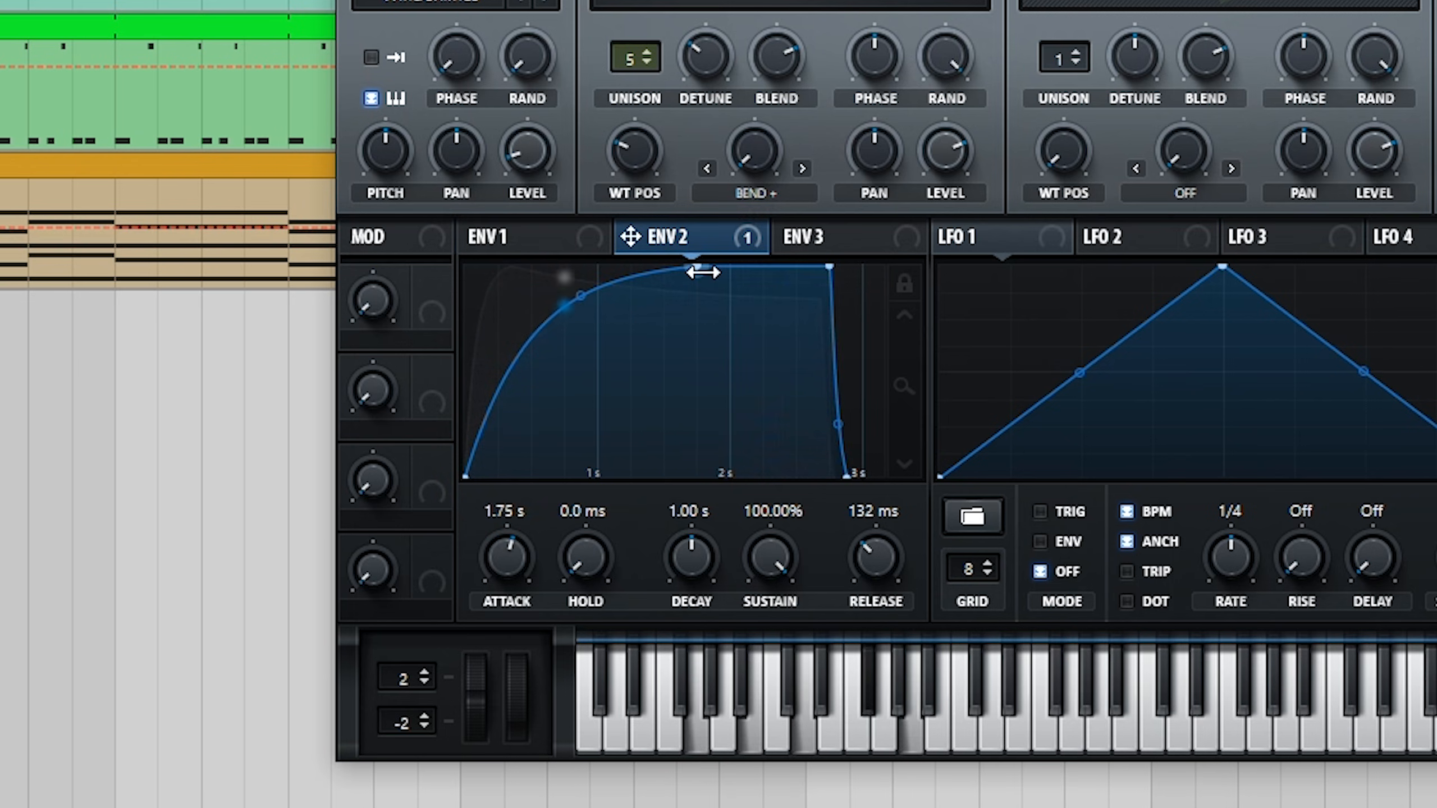
{"action": "left_click_drag", "start_coordinate": [699, 268], "coordinate": [497, 254]}
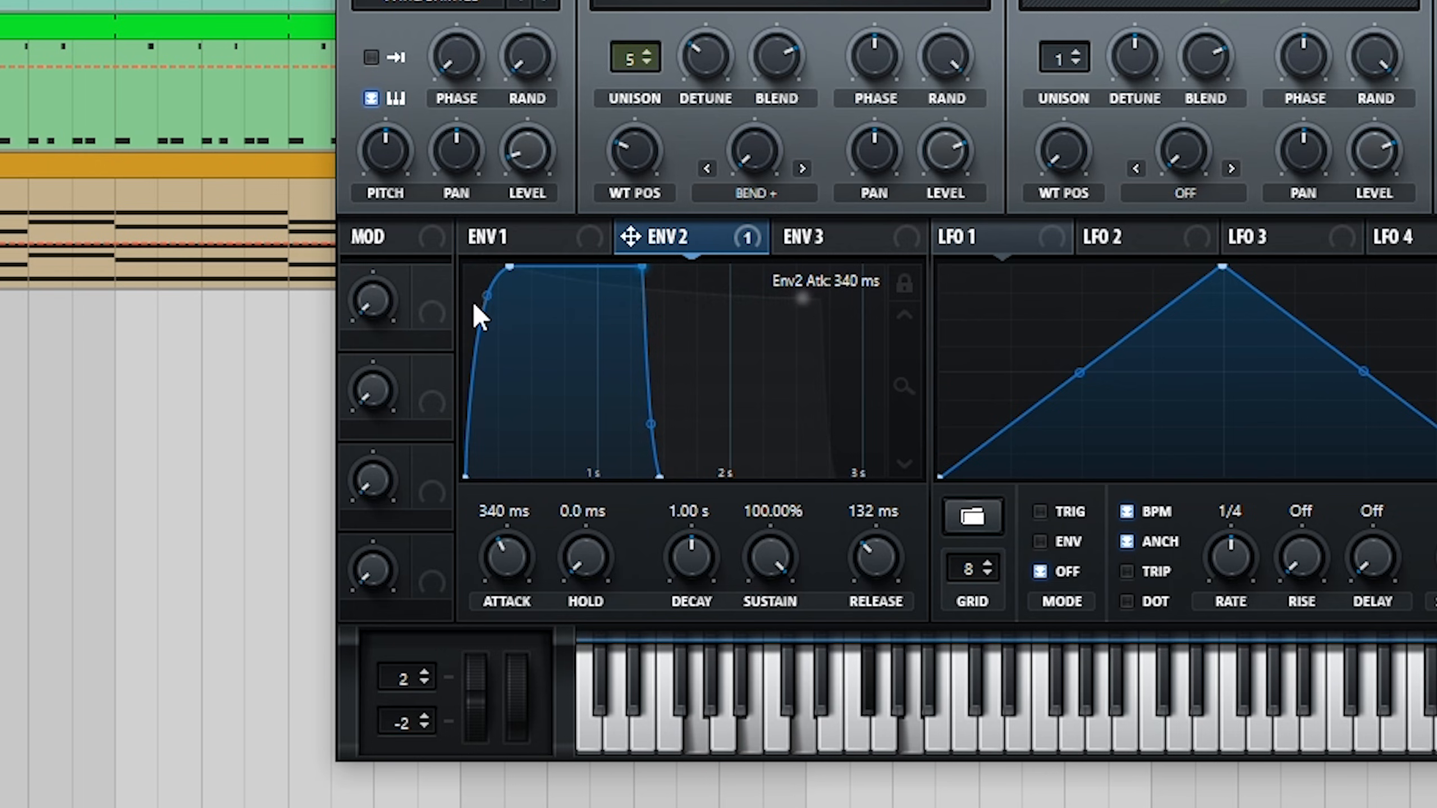
{"action": "left_click_drag", "start_coordinate": [475, 302], "coordinate": [485, 333]}
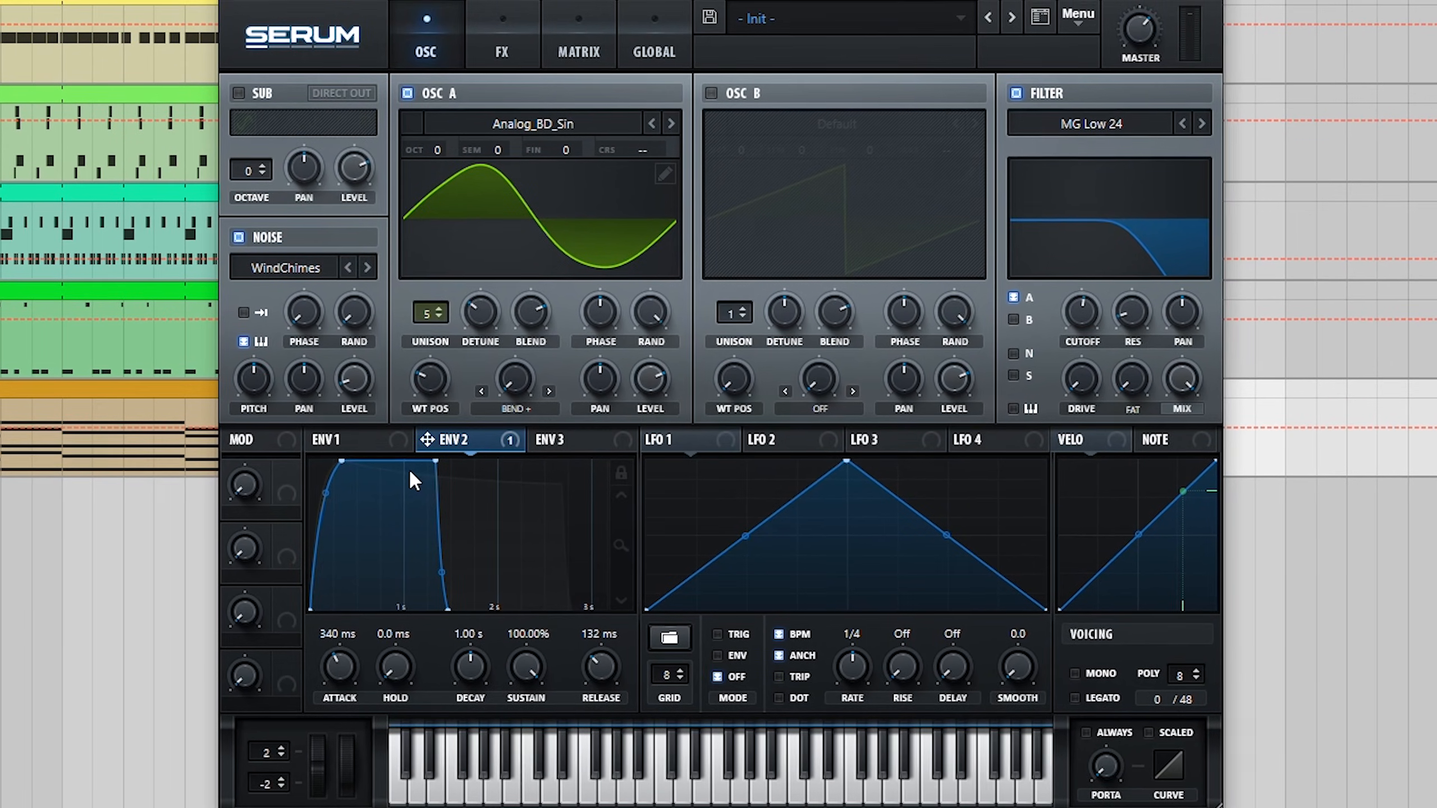
Step: Enable the Distortion effect for the patch
{"action": "left_click", "coordinate": [549, 3]}
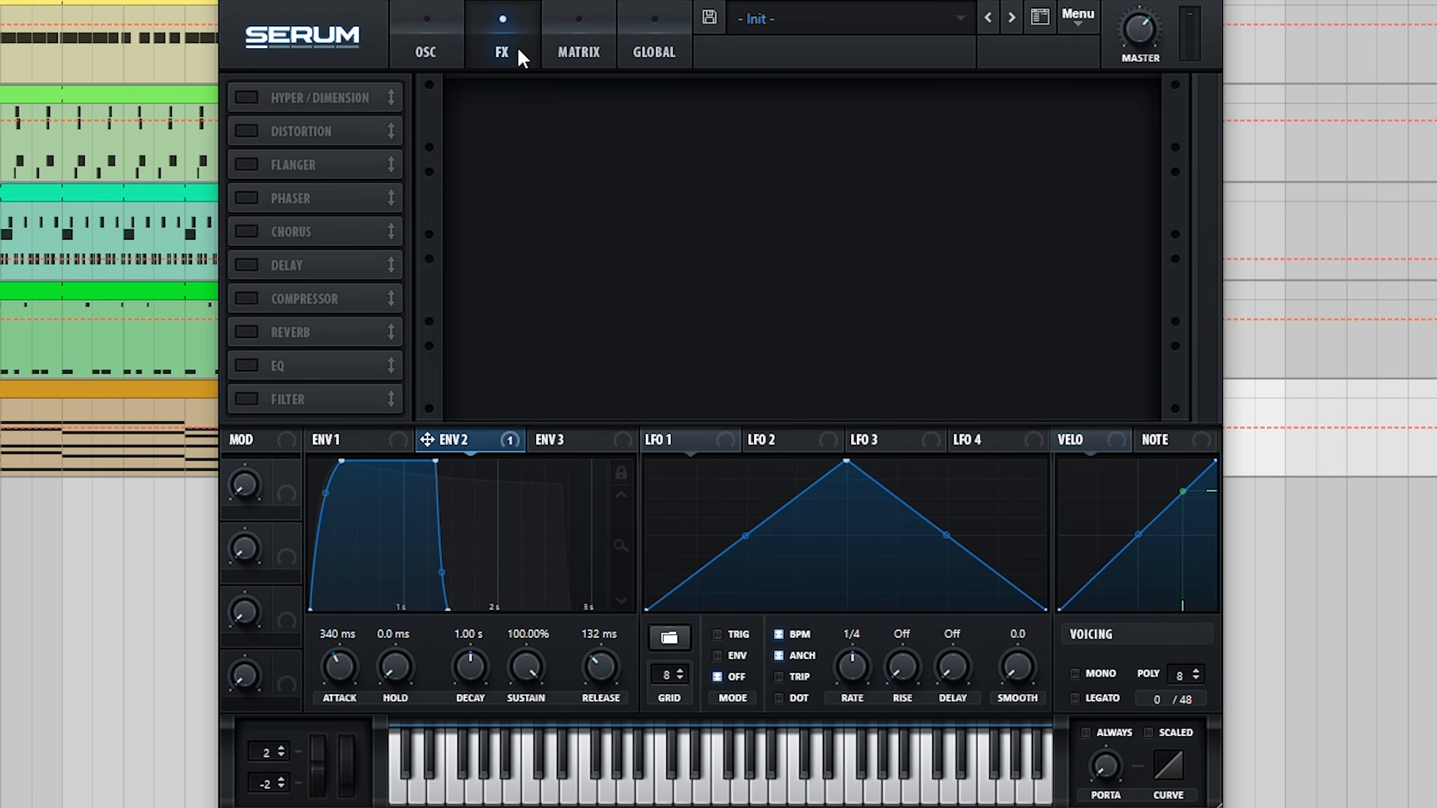
{"action": "left_click", "coordinate": [246, 131]}
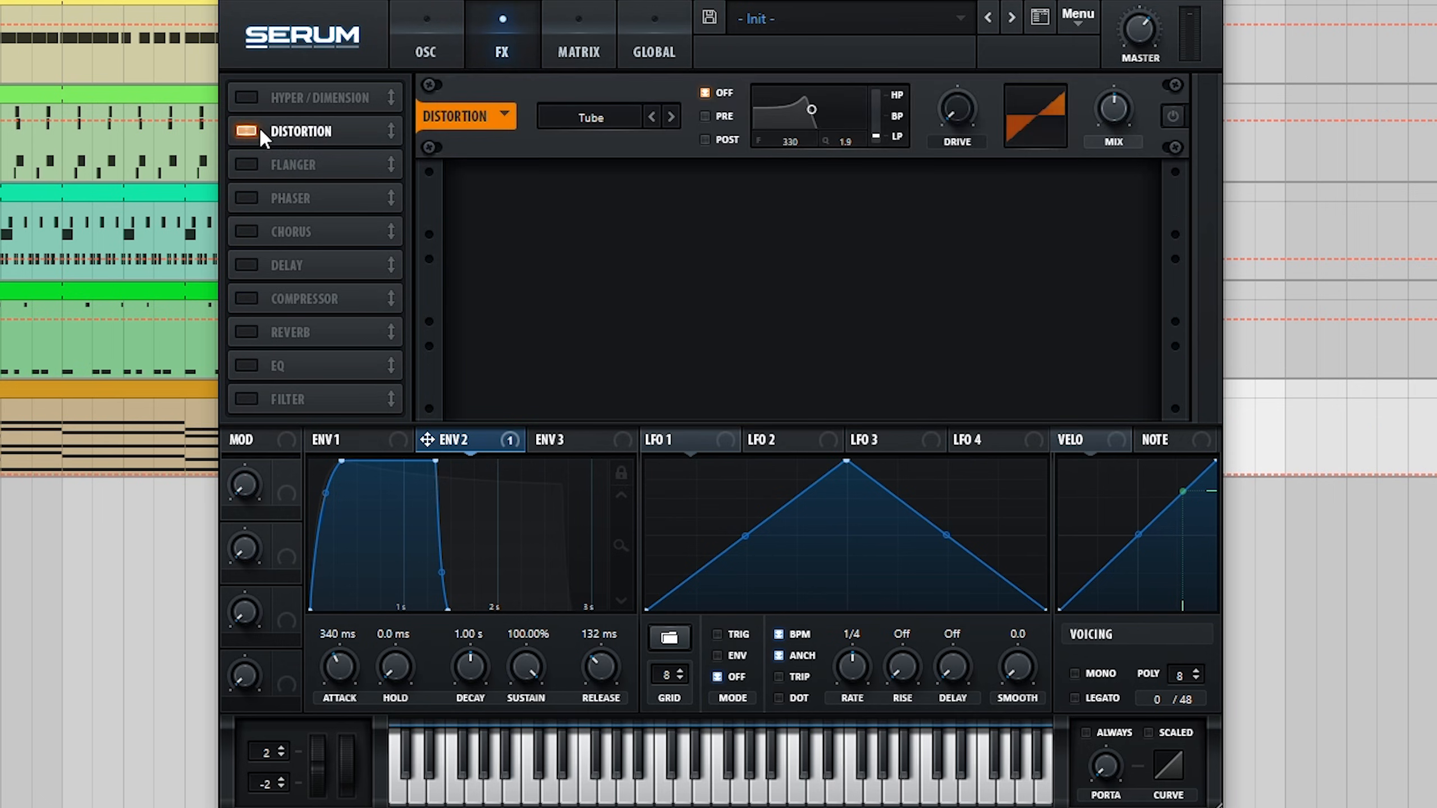
Step: Switch the Distortion type to Downsample, adjust its drive, lower its mix and modulate the mix with Envelope 2
{"action": "left_click", "coordinate": [599, 120]}
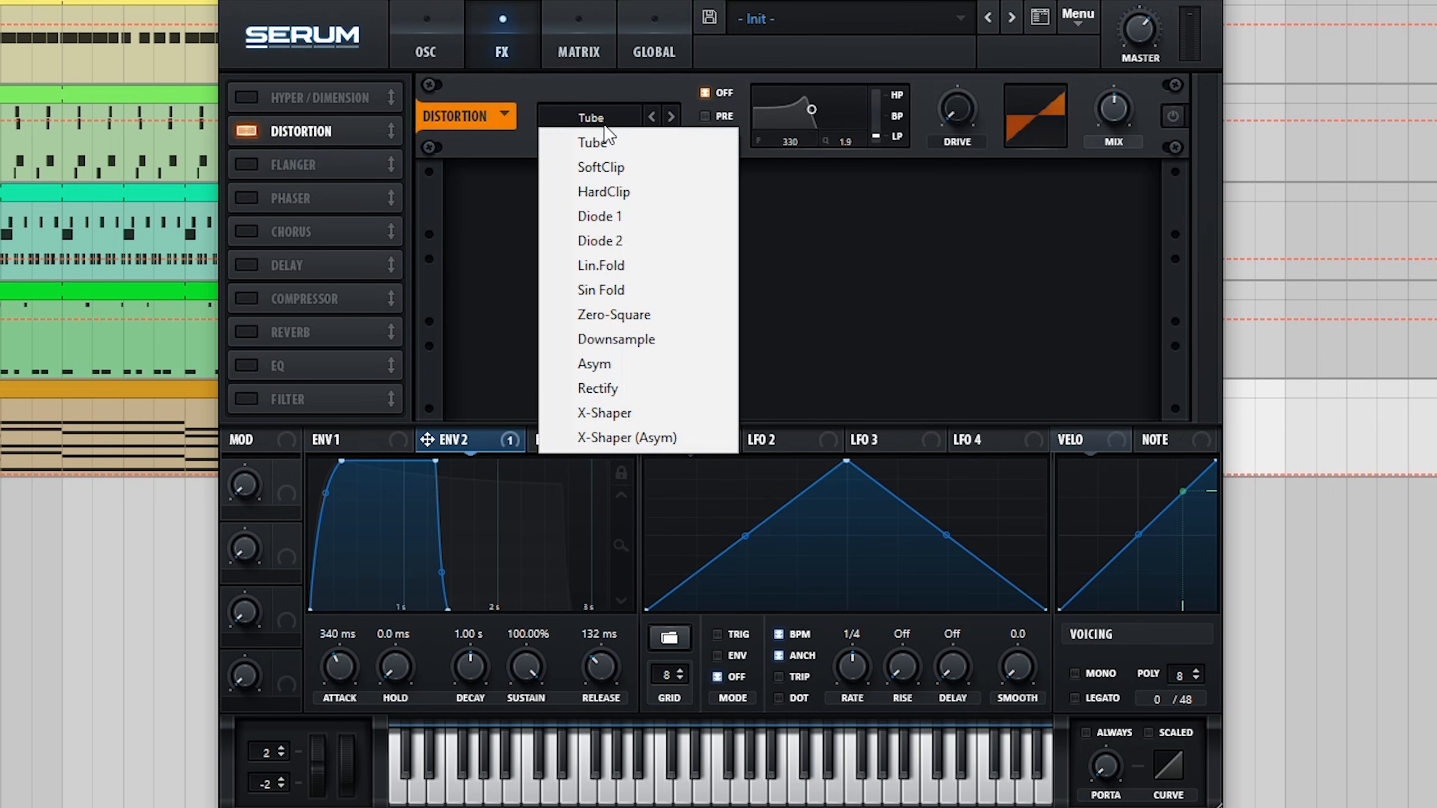
{"action": "left_click", "coordinate": [621, 339]}
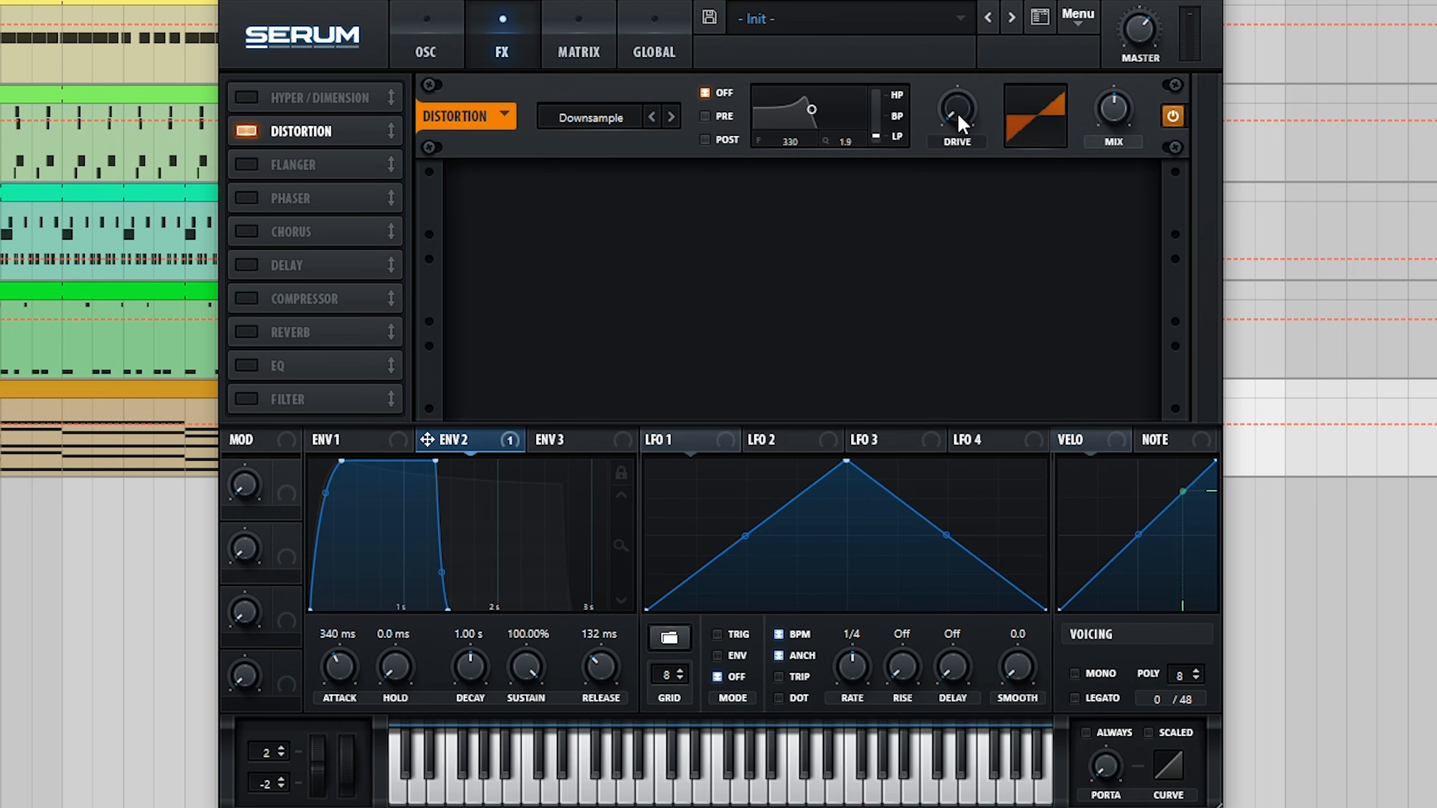
{"action": "mouse_move", "coordinate": [956, 110]}
{"action": "left_mouse_down"}
{"action": "mouse_move", "coordinate": [953, 16]}
{"action": "mouse_move", "coordinate": [955, 61]}
{"action": "left_mouse_up"}
{"action": "left_click_drag", "start_coordinate": [1096, 112], "coordinate": [1095, 241]}
{"action": "left_click_drag", "start_coordinate": [1116, 124], "coordinate": [1102, 197]}
Step: Enable the Compressor in multiband mode, raise its gain slightly, lower its mix and fine-tune the Distortion mix
{"action": "left_click", "coordinate": [247, 299]}
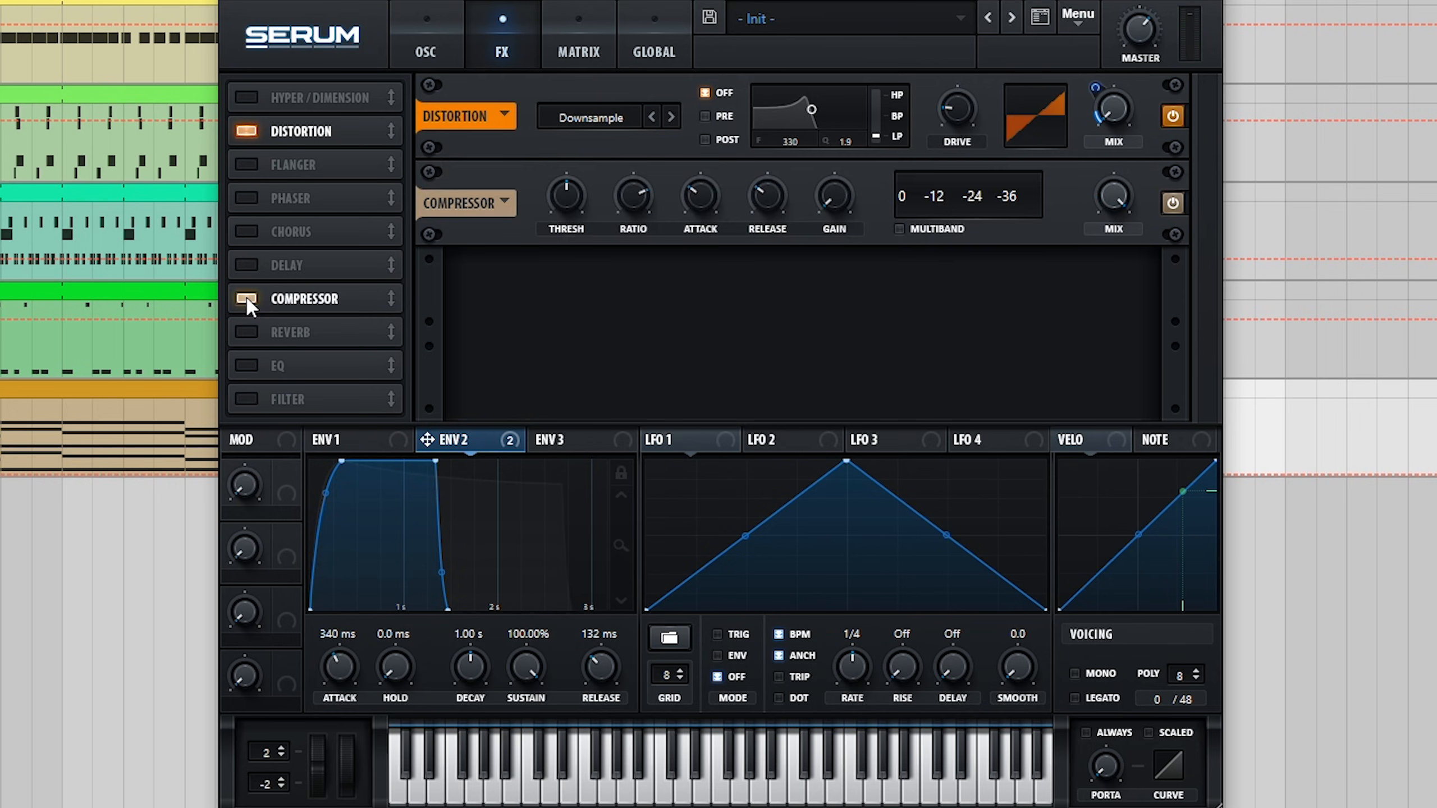
{"action": "left_click", "coordinate": [899, 228]}
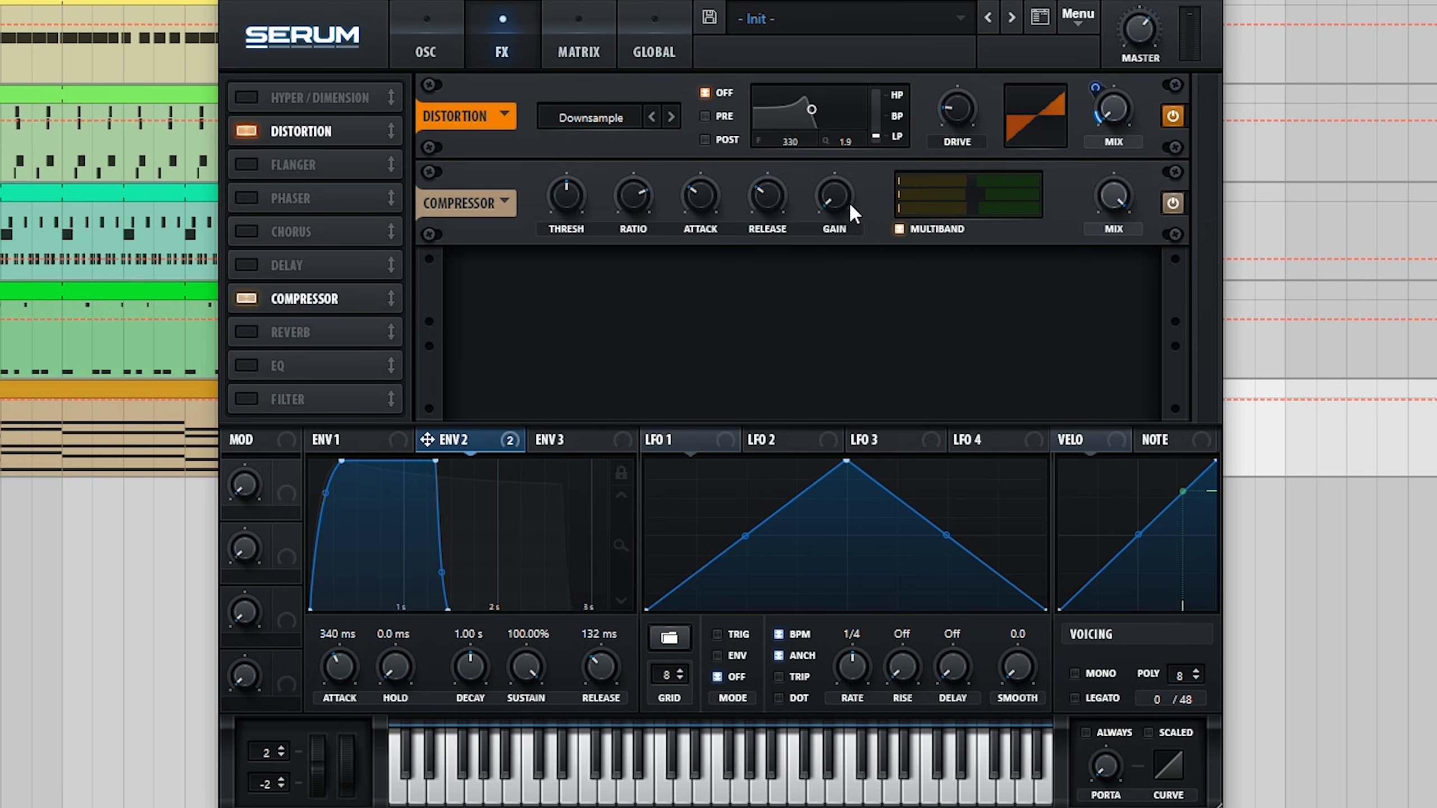
{"action": "left_click_drag", "start_coordinate": [830, 195], "coordinate": [831, 163]}
{"action": "left_click_drag", "start_coordinate": [1114, 192], "coordinate": [1106, 243]}
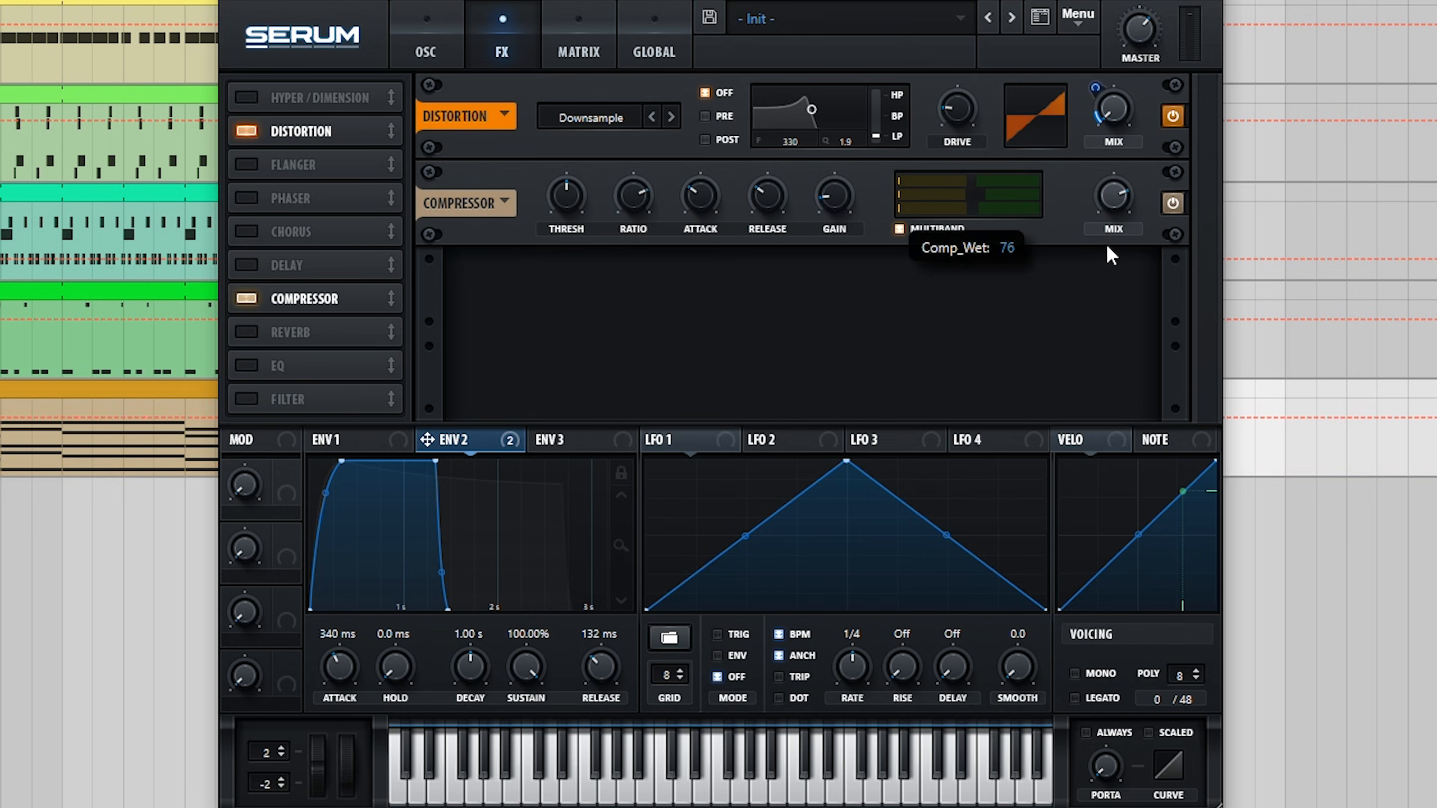
{"action": "left_click_drag", "start_coordinate": [1107, 306], "coordinate": [1120, 418]}
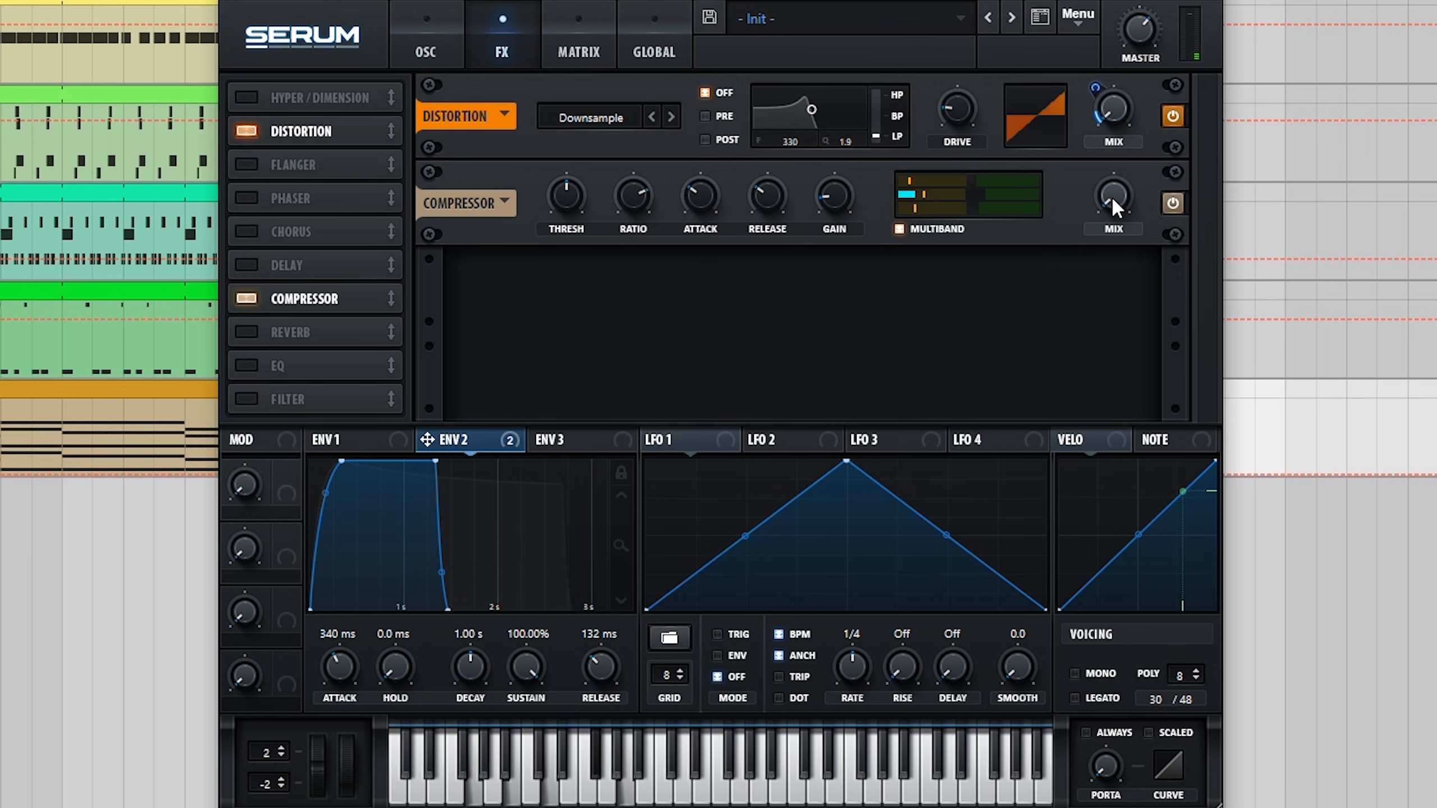
{"action": "left_click_drag", "start_coordinate": [1111, 196], "coordinate": [1108, 188]}
{"action": "left_click_drag", "start_coordinate": [1099, 121], "coordinate": [1112, 166]}
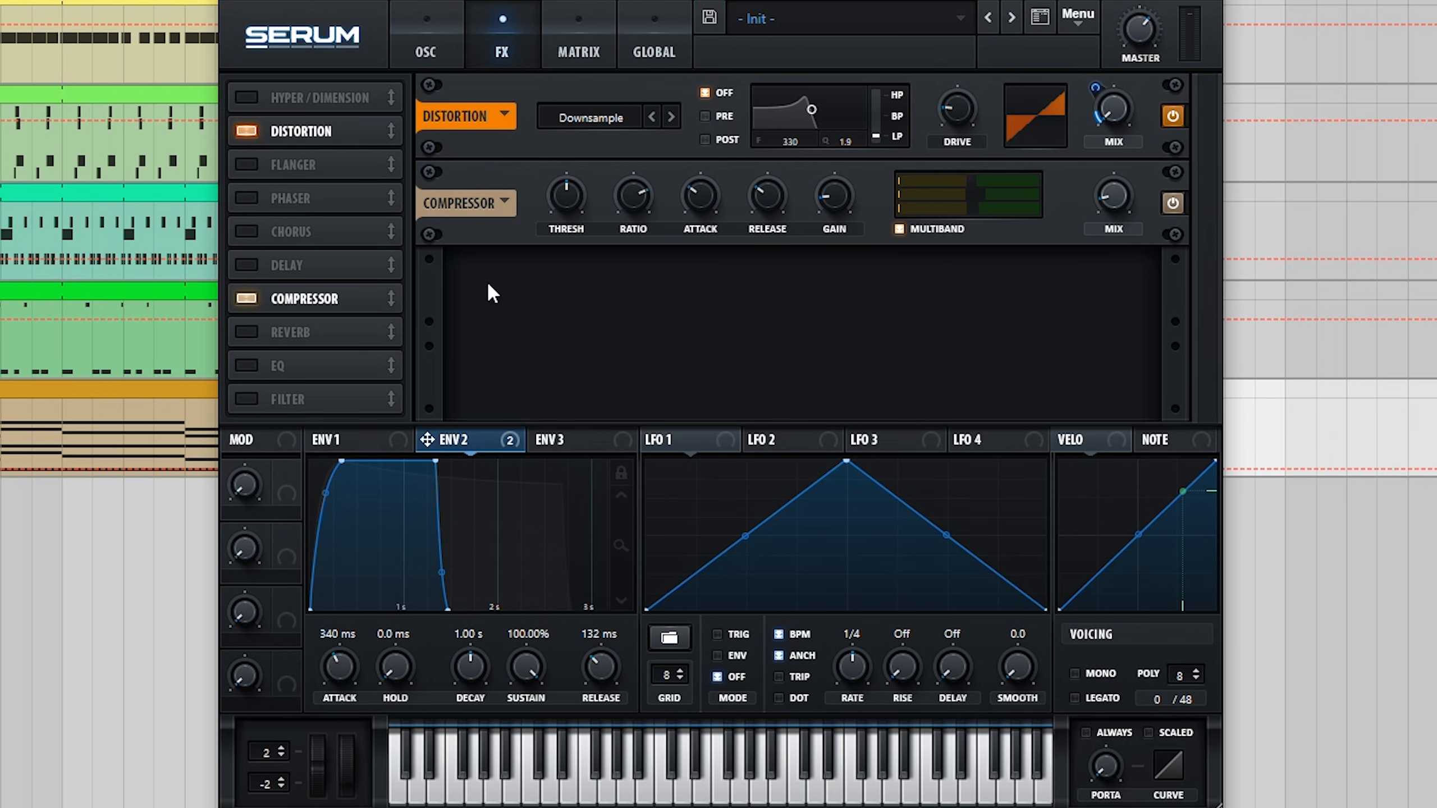
Step: Enable the Chorus effect, move it below the Compressor in the effects order and reduce its mix during playback
{"action": "left_click", "coordinate": [247, 236]}
{"action": "left_click_drag", "start_coordinate": [316, 230], "coordinate": [324, 317]}
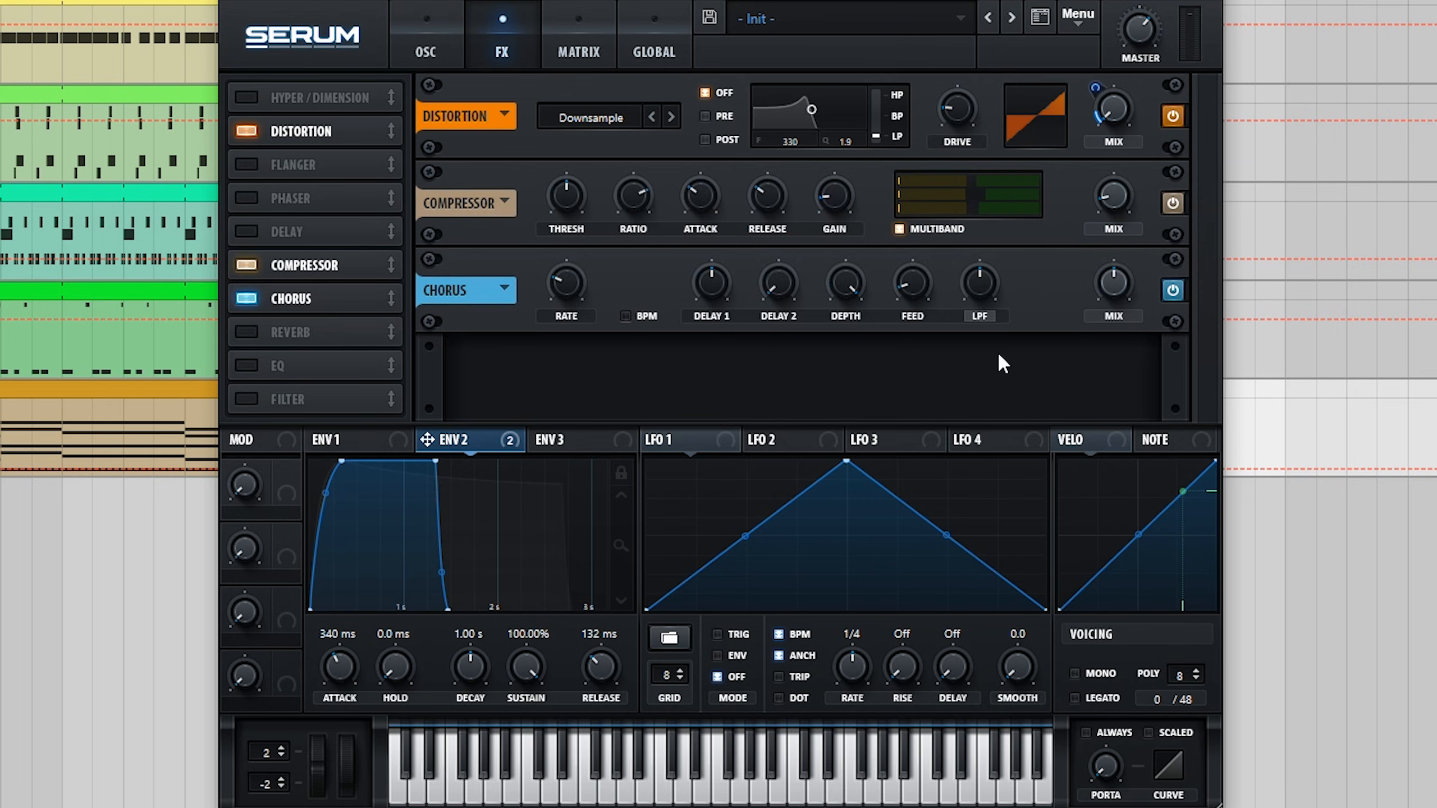
{"action": "key", "text": "space"}
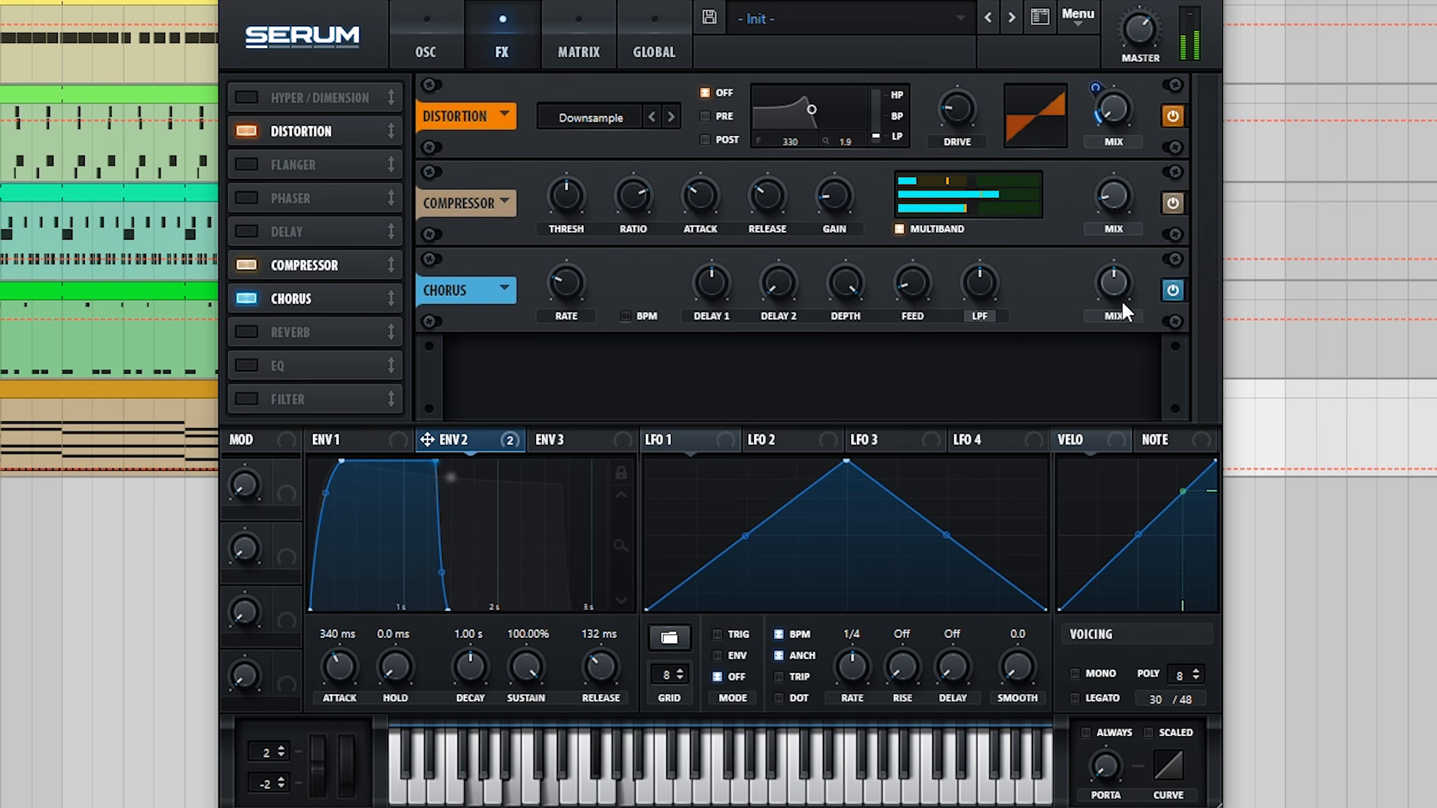
{"action": "mouse_move", "coordinate": [1123, 305]}
{"action": "left_mouse_down"}
{"action": "mouse_move", "coordinate": [1116, 138]}
{"action": "mouse_move", "coordinate": [1122, 317]}
{"action": "left_mouse_up"}
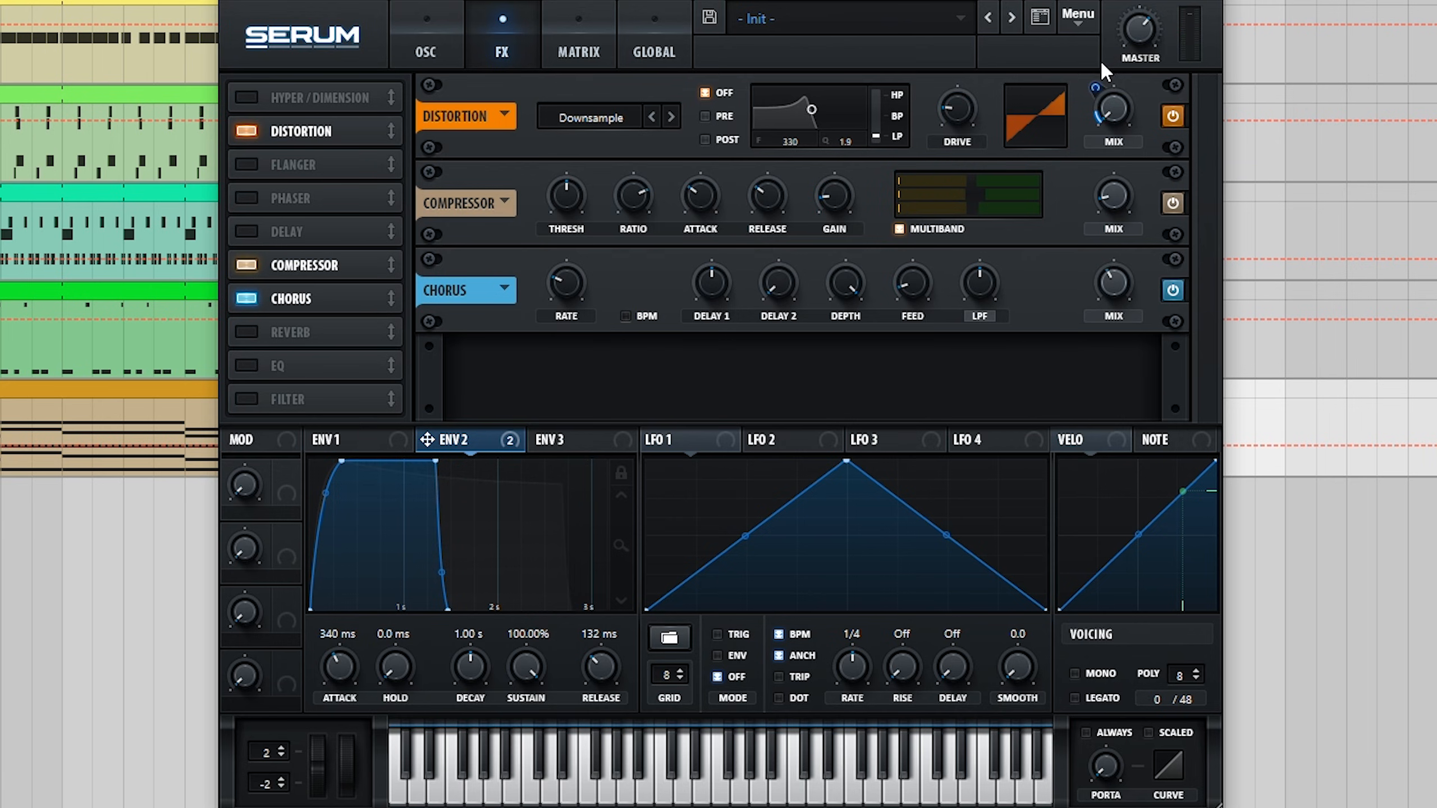
Step: Enable the EQ, cut its low-band gain to about -11.6 dB and raise the master volume to 87%
{"action": "left_click", "coordinate": [246, 366]}
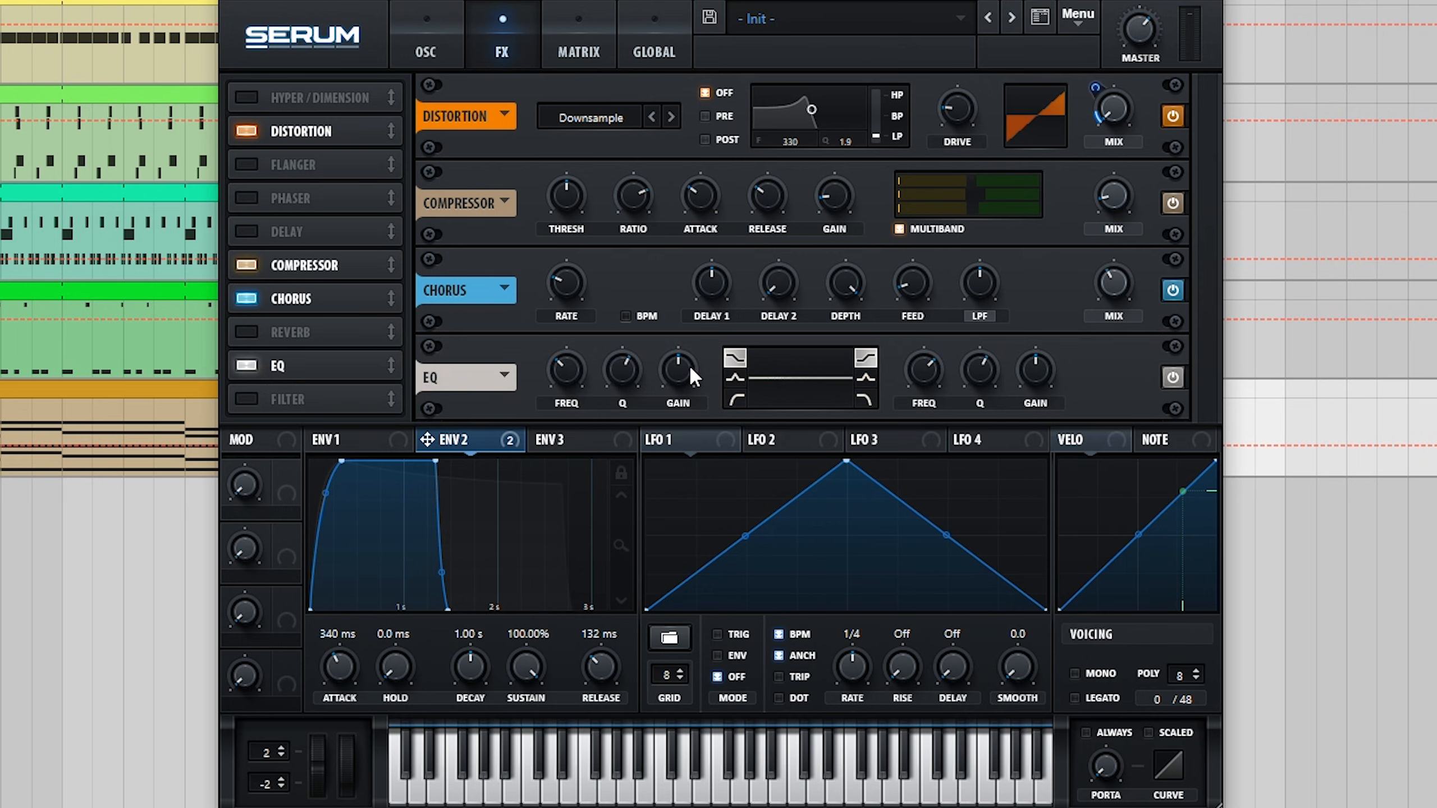
{"action": "left_click_drag", "start_coordinate": [687, 363], "coordinate": [652, 397]}
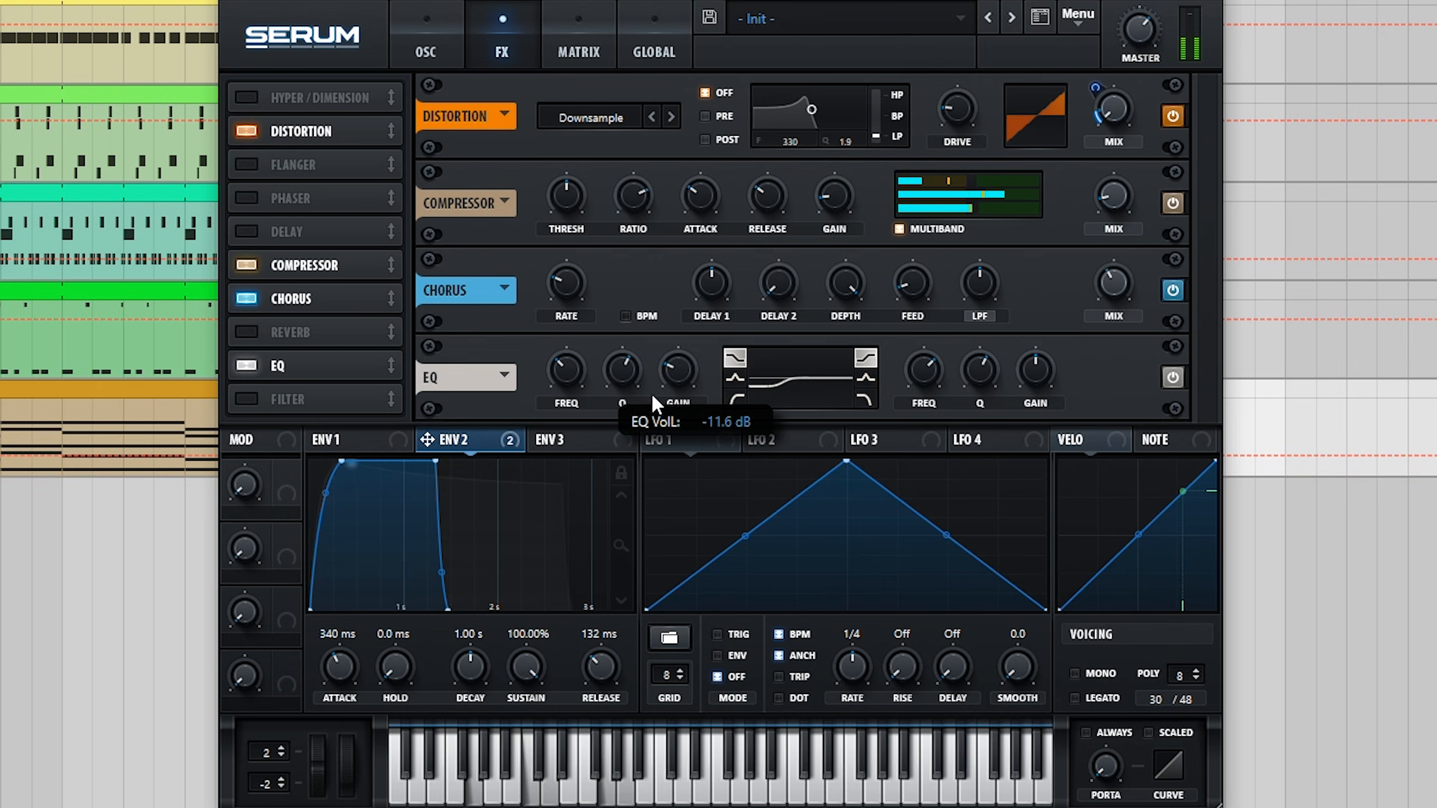
{"action": "left_click_drag", "start_coordinate": [1138, 32], "coordinate": [1138, 1]}
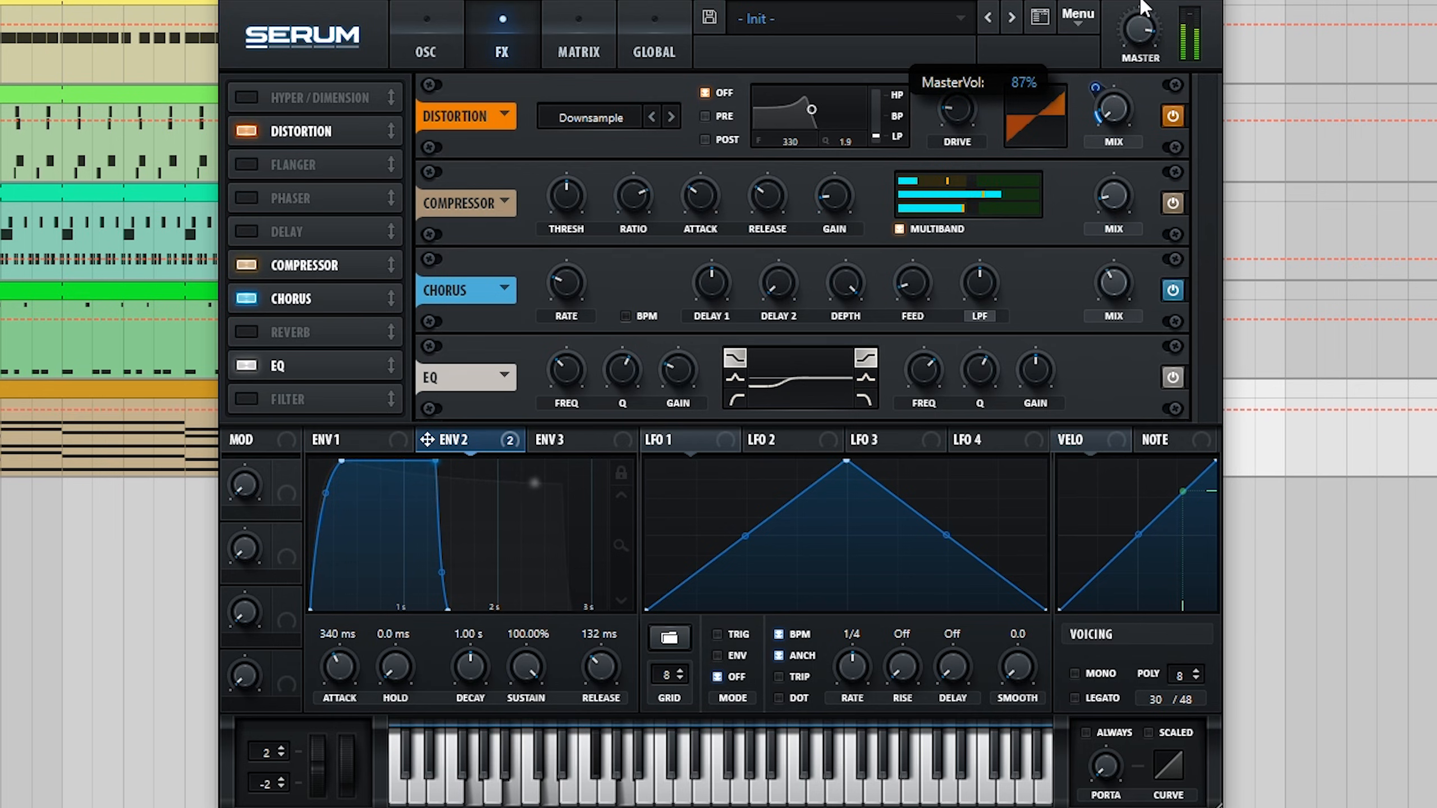
{"action": "key", "text": "space"}
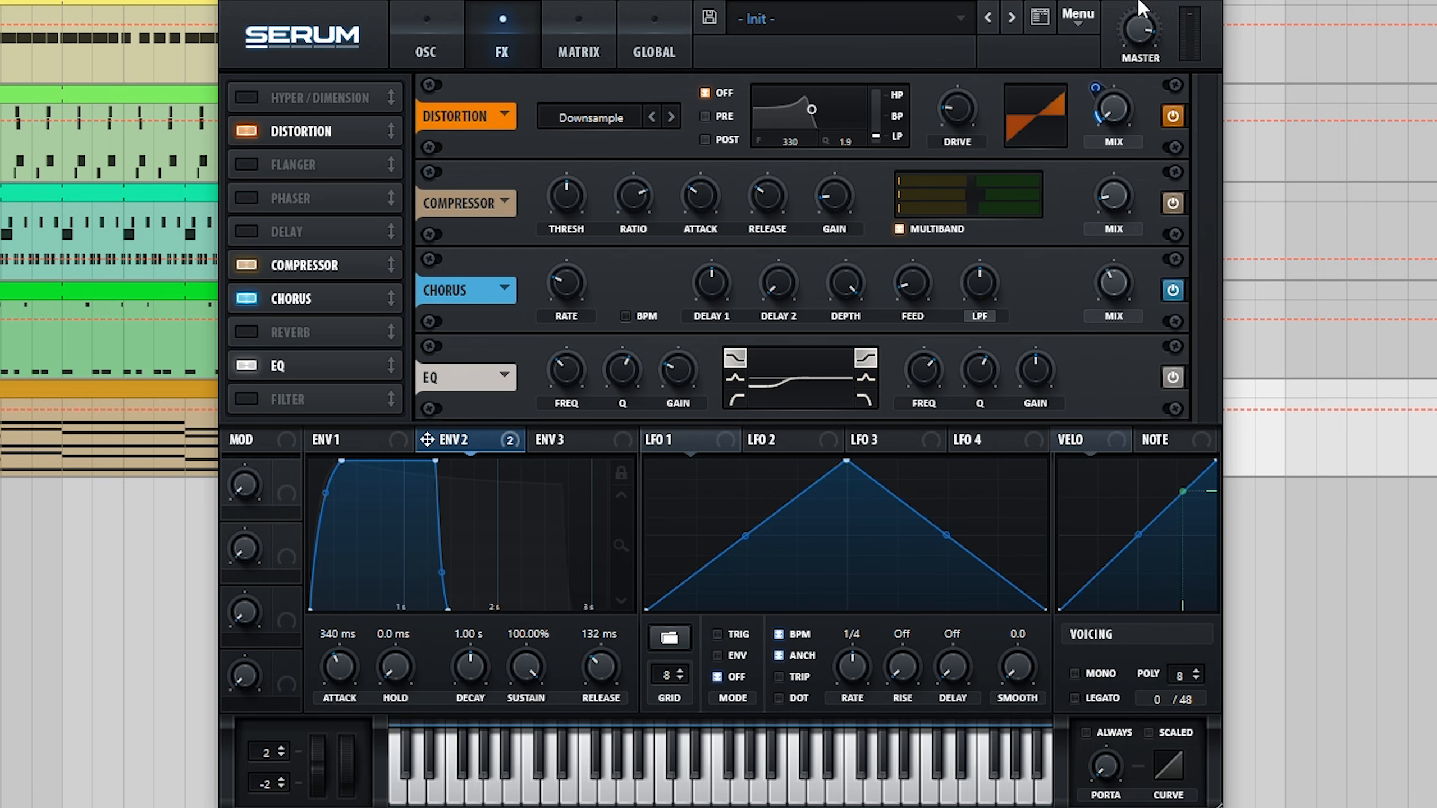
Step: Assign Macro 1 to oscillator A's Bend + warp amount and sweep the macro during playback to audition it
{"action": "left_click", "coordinate": [430, 38]}
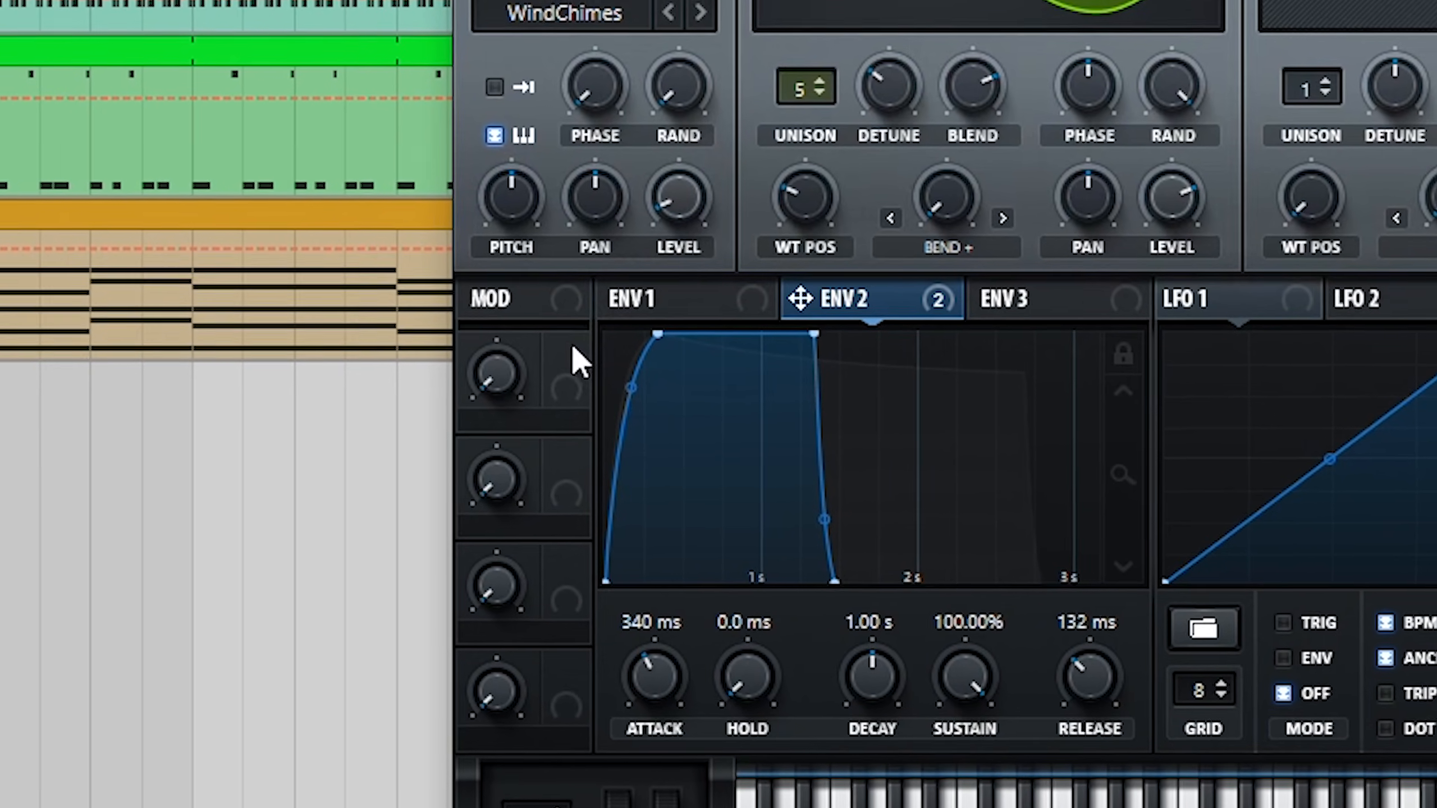
{"action": "left_click_drag", "start_coordinate": [573, 348], "coordinate": [565, 354]}
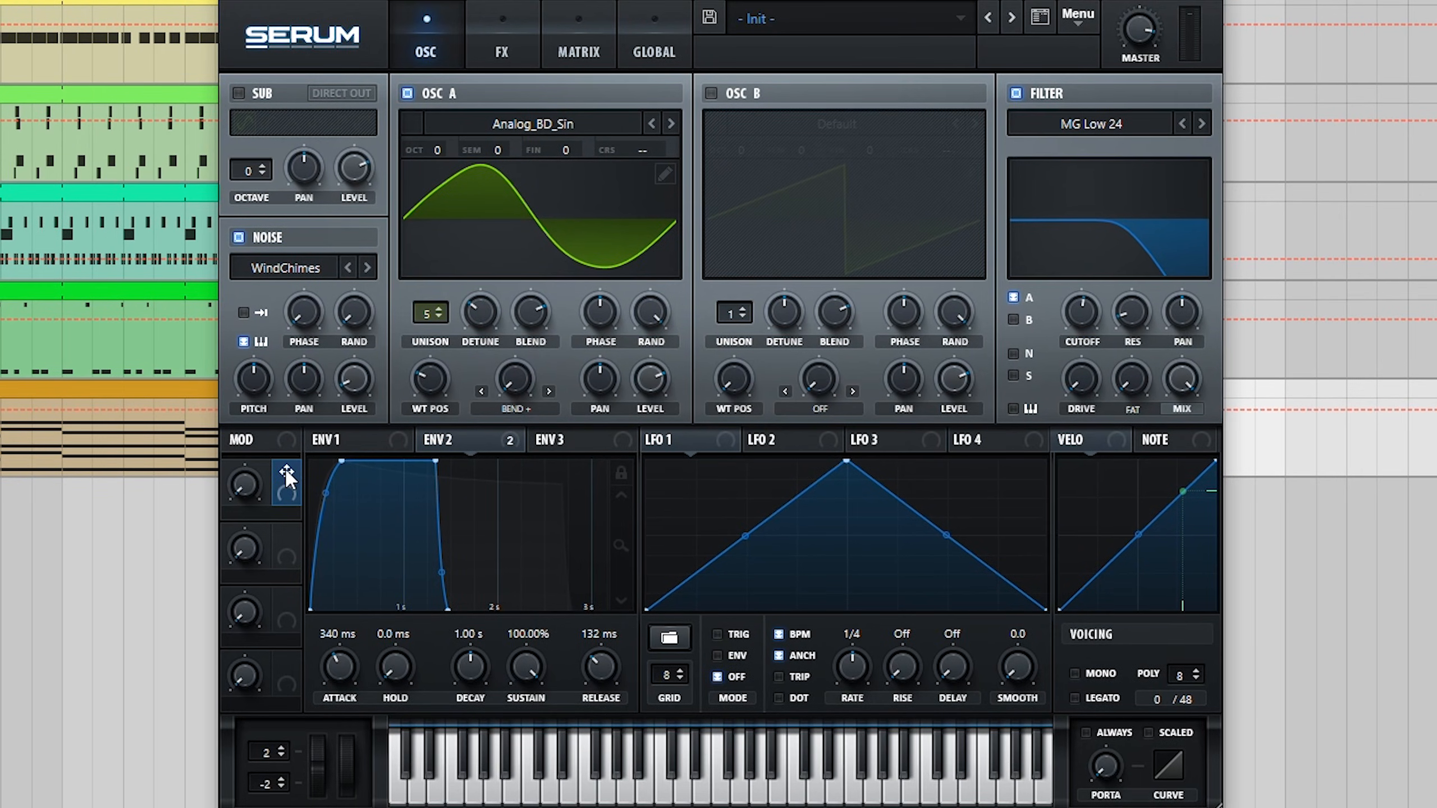
{"action": "left_click_drag", "start_coordinate": [287, 478], "coordinate": [432, 444]}
{"action": "left_click_drag", "start_coordinate": [519, 378], "coordinate": [510, 377]}
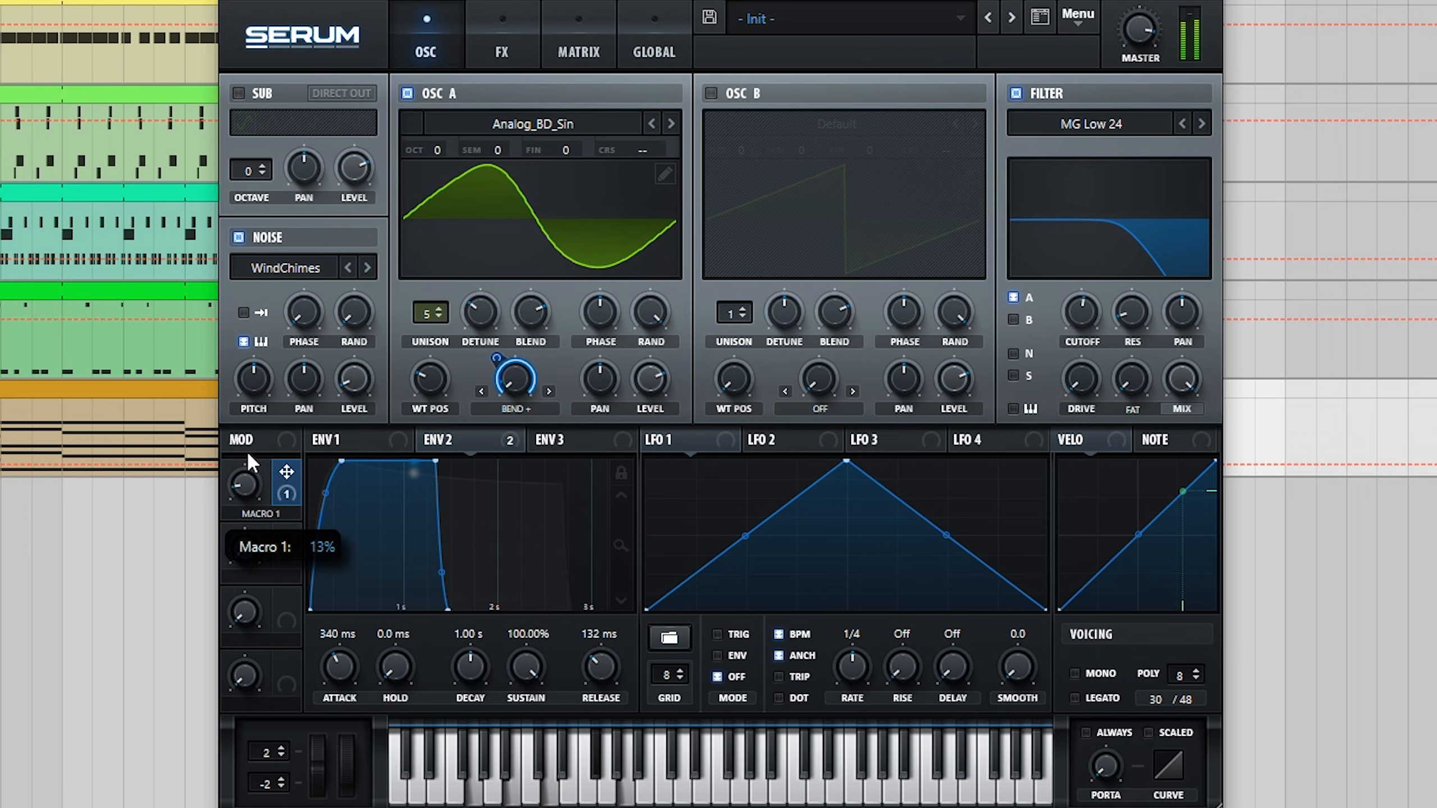
{"action": "left_click_drag", "start_coordinate": [247, 450], "coordinate": [258, 507]}
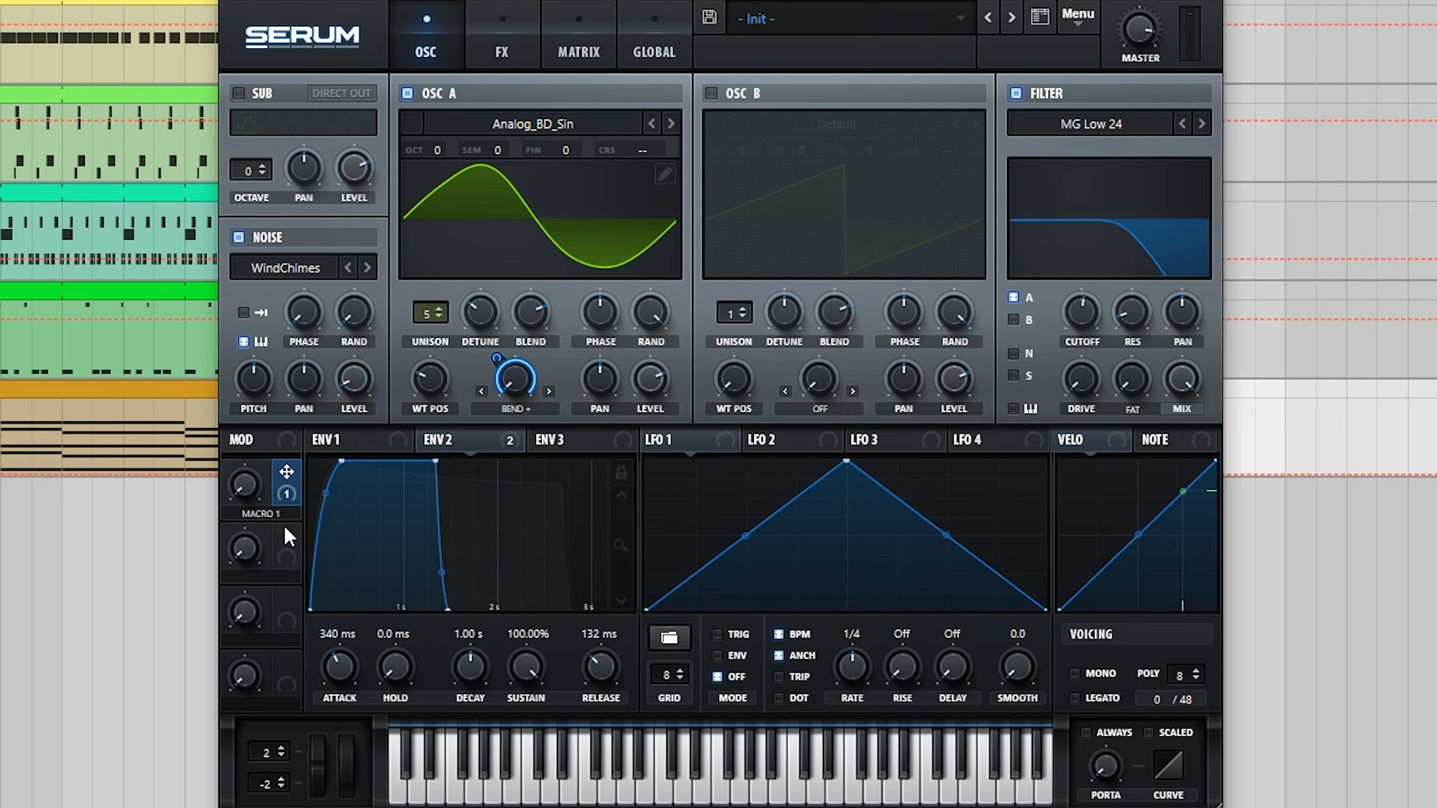
Step: Assign Macro 1 to the filter cutoff and oscillator A's unison detune, and test the macro during playback
{"action": "left_click_drag", "start_coordinate": [287, 472], "coordinate": [1059, 318]}
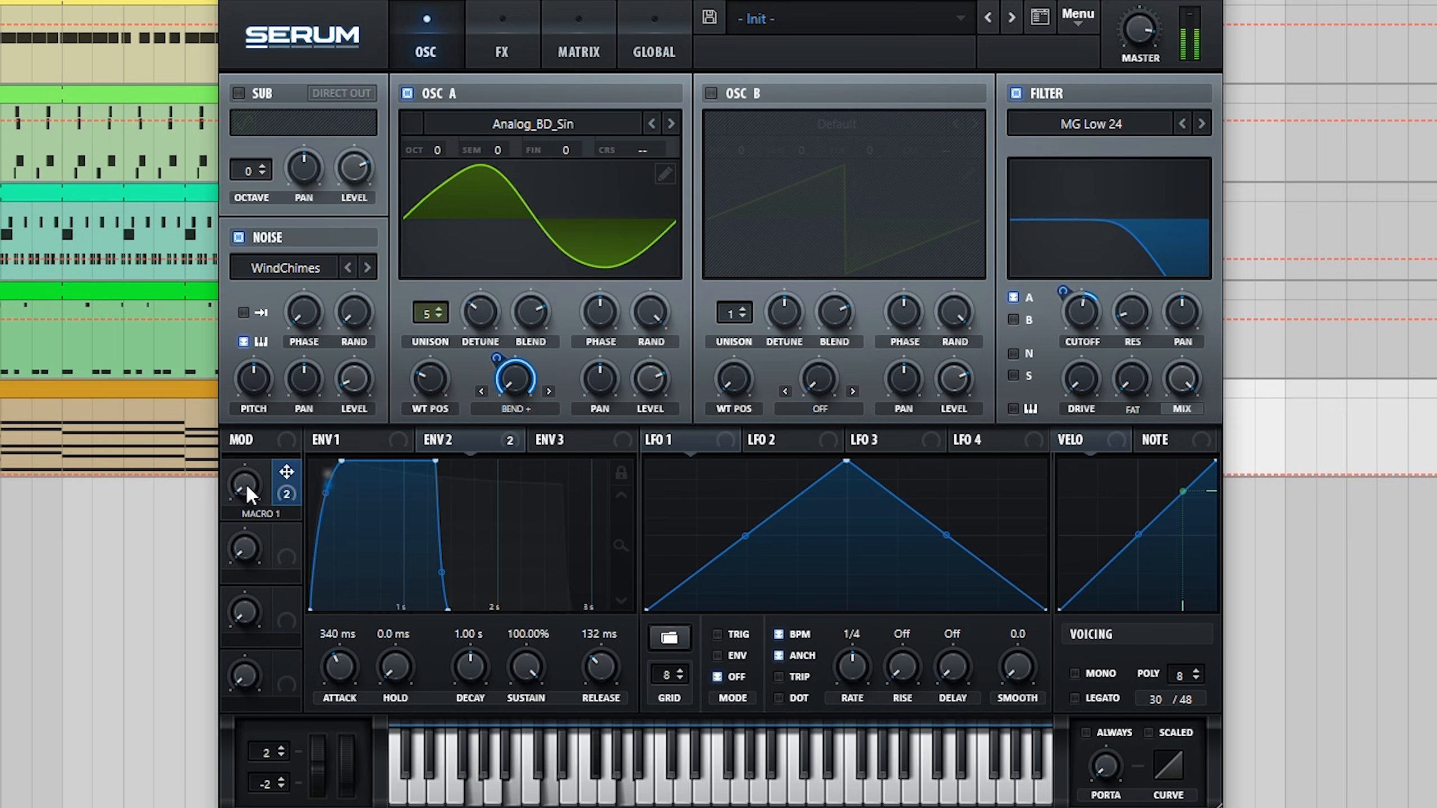
{"action": "left_click_drag", "start_coordinate": [245, 483], "coordinate": [478, 311]}
{"action": "left_click_drag", "start_coordinate": [463, 290], "coordinate": [447, 345]}
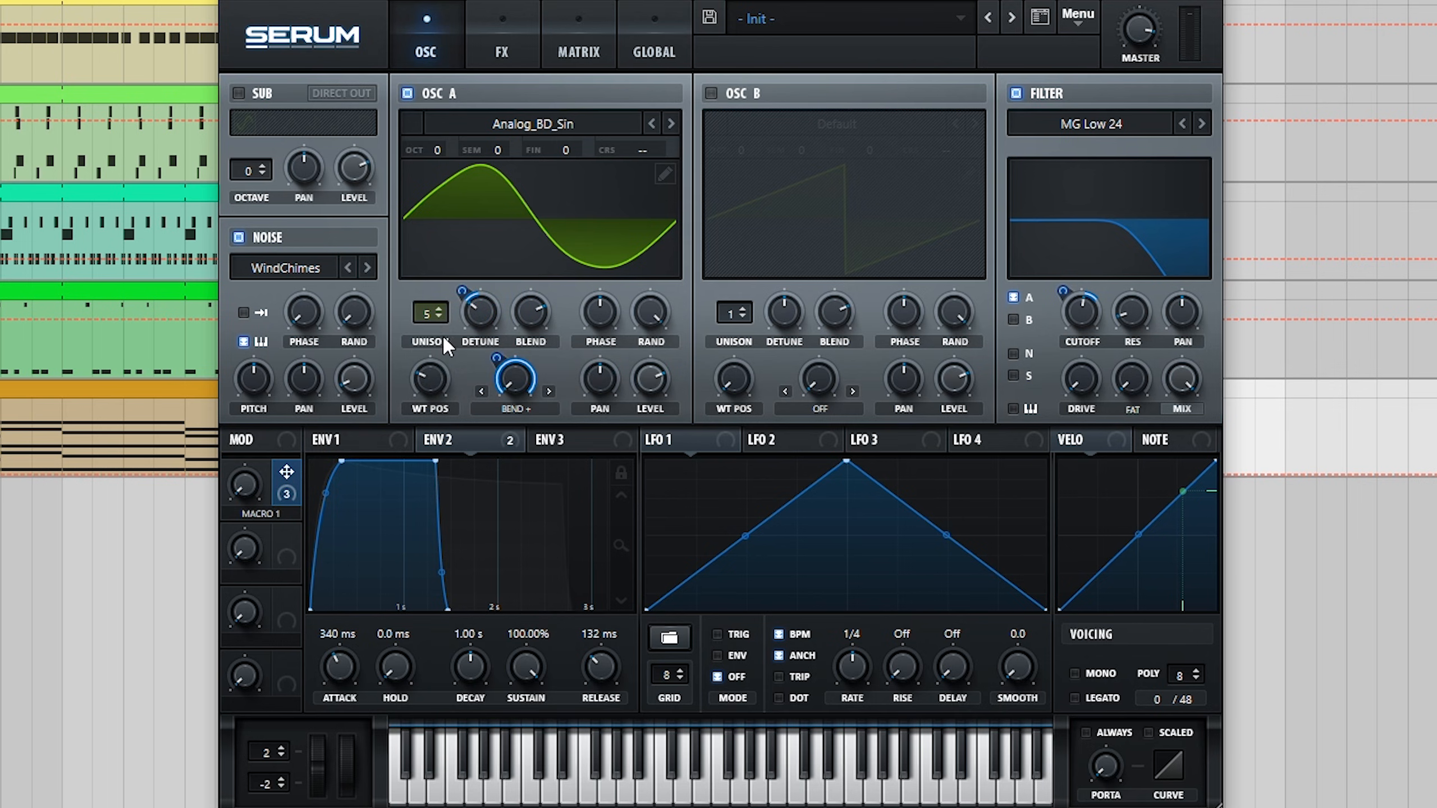
{"action": "left_click_drag", "start_coordinate": [247, 485], "coordinate": [332, 504]}
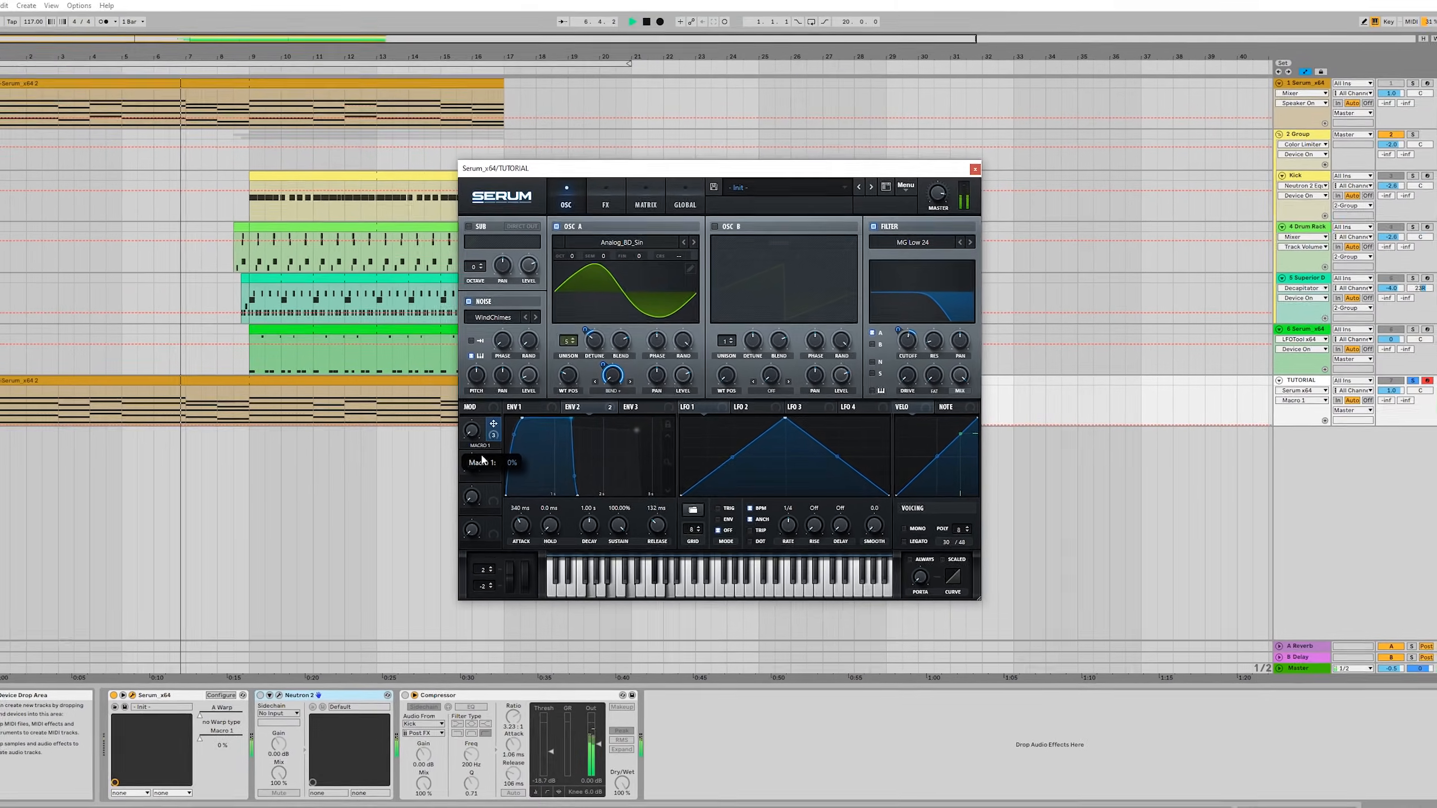
Step: Turn on the sidechain Compressor on the TUTORIAL track and play the arrangement while sweeping Macro 1 up to 100%
{"action": "key", "text": "space"}
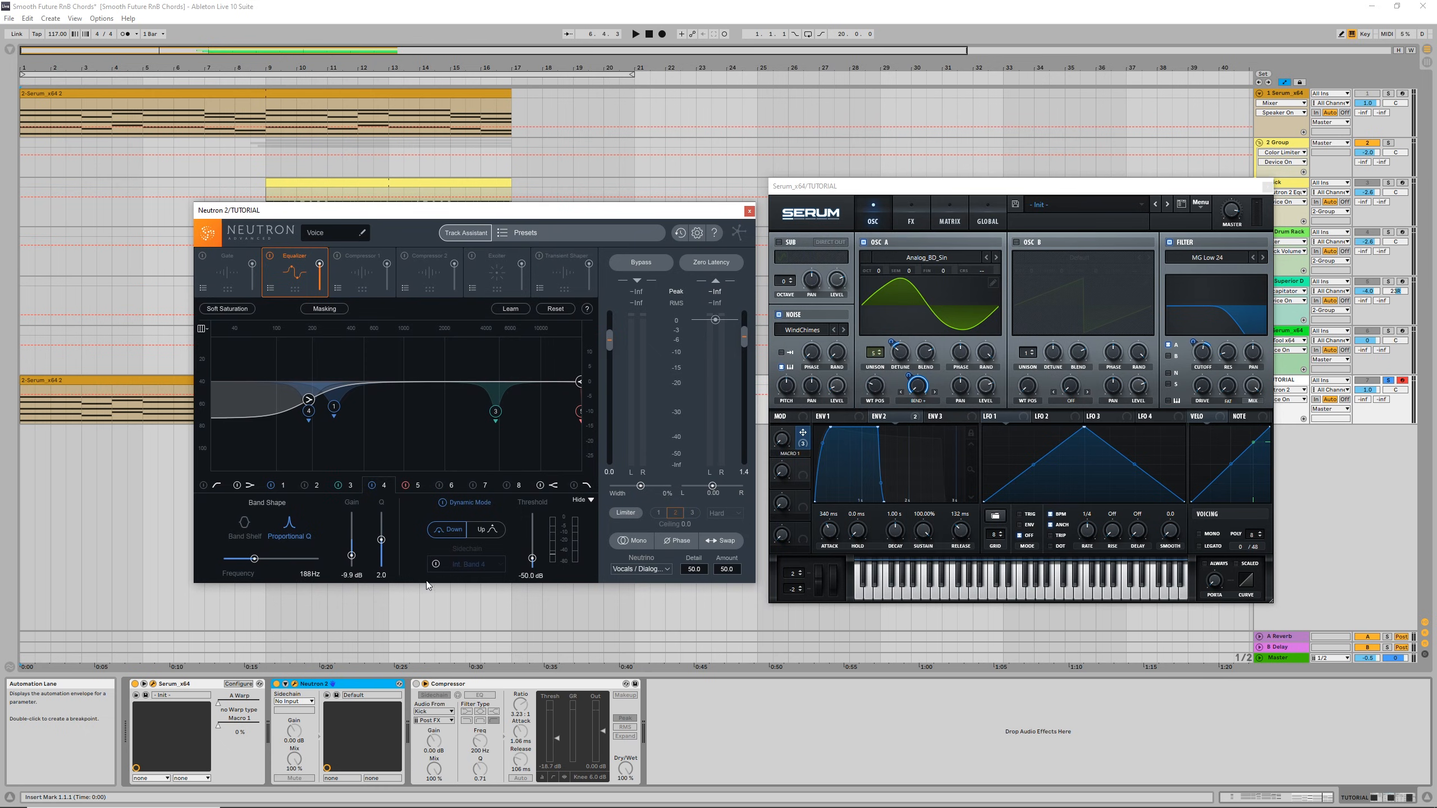
{"action": "left_click", "coordinate": [419, 683]}
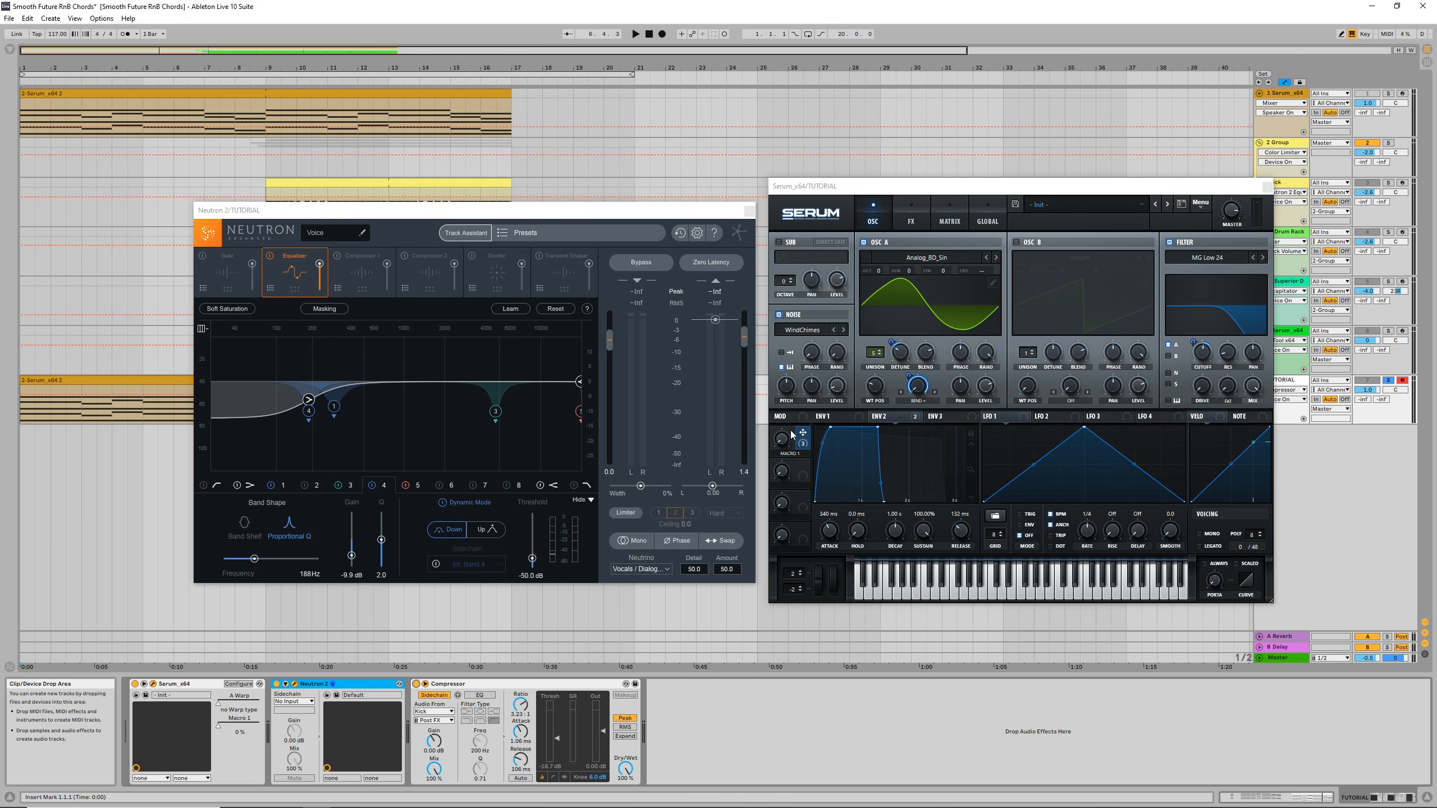
{"action": "key", "text": "space"}
{"action": "mouse_move", "coordinate": [784, 439]}
{"action": "left_mouse_down"}
{"action": "mouse_move", "coordinate": [793, 305]}
{"action": "mouse_move", "coordinate": [787, 454]}
{"action": "left_mouse_up"}
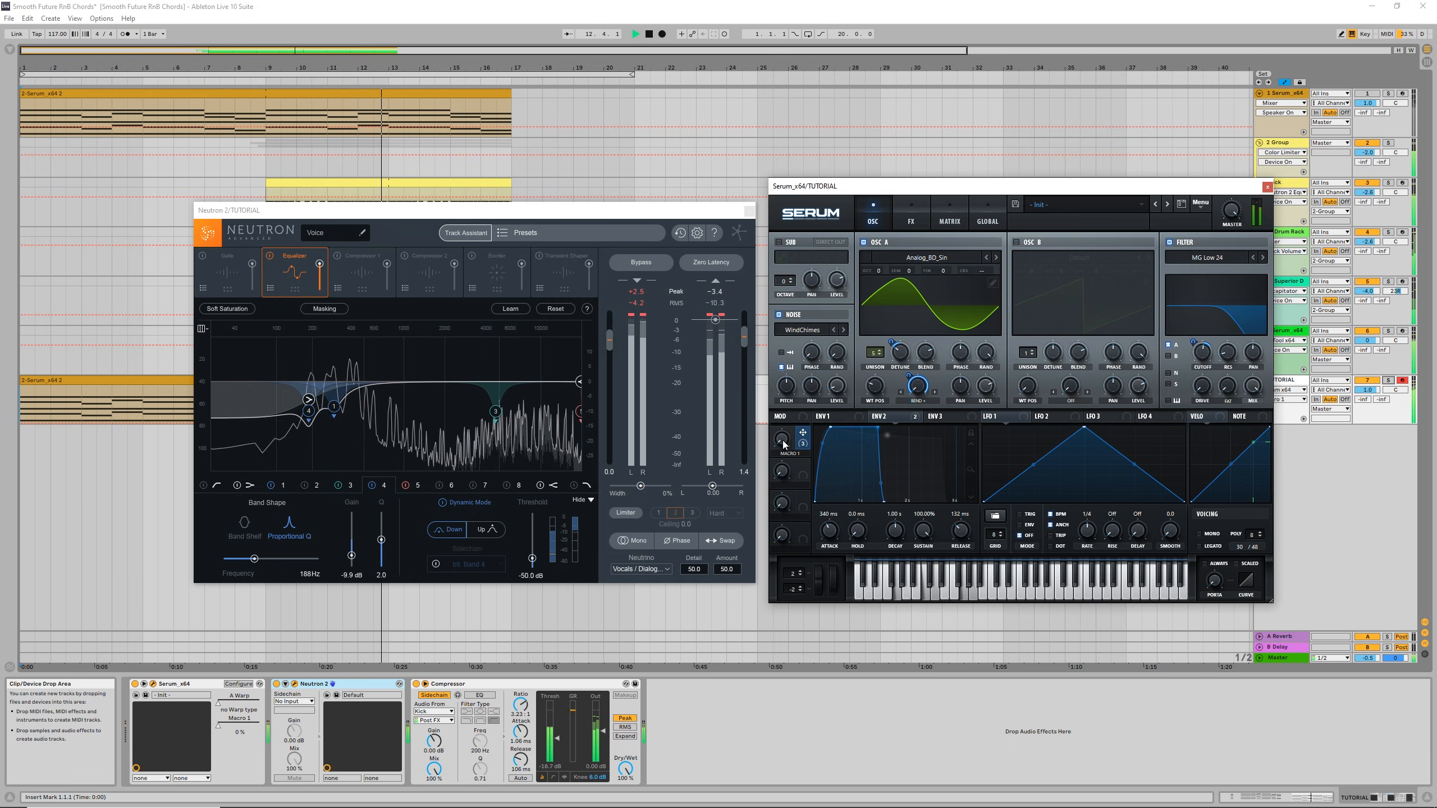
{"action": "left_click_drag", "start_coordinate": [786, 452], "coordinate": [794, 306]}
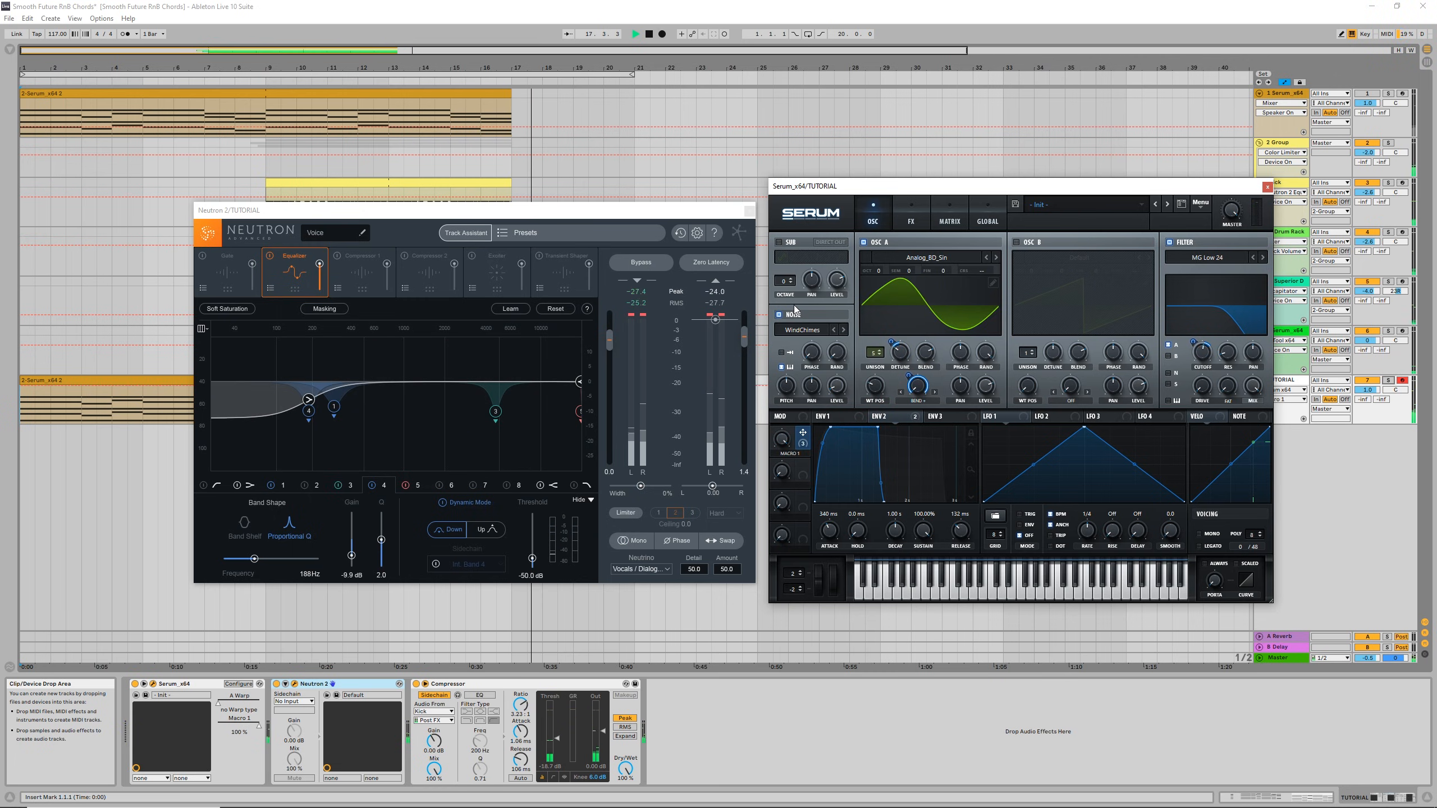
{"action": "key", "text": "space"}
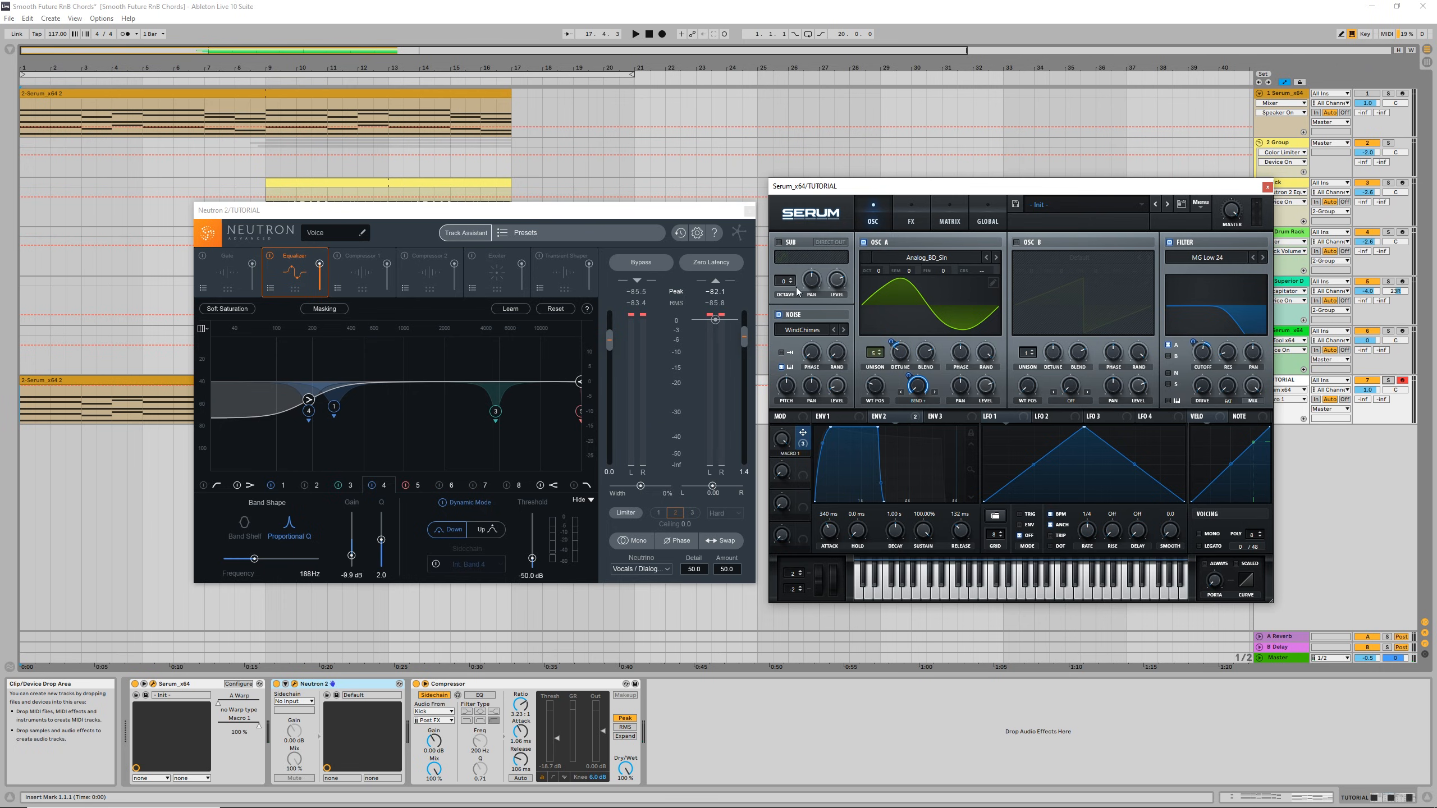
Step: Close the Neutron 2 window and move the Serum window toward the middle of the arrangement
{"action": "left_click", "coordinate": [749, 211]}
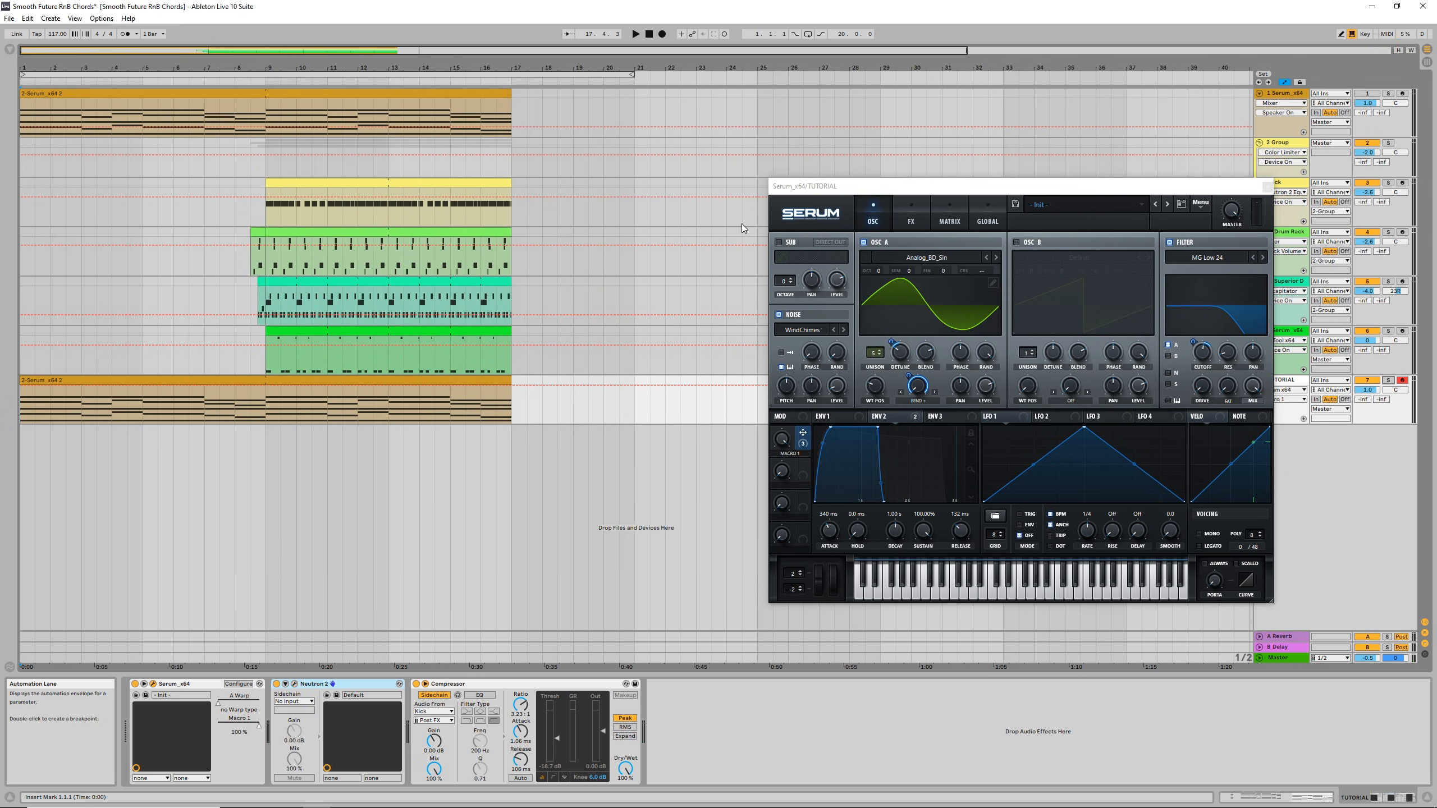
{"action": "left_click_drag", "start_coordinate": [904, 189], "coordinate": [581, 201]}
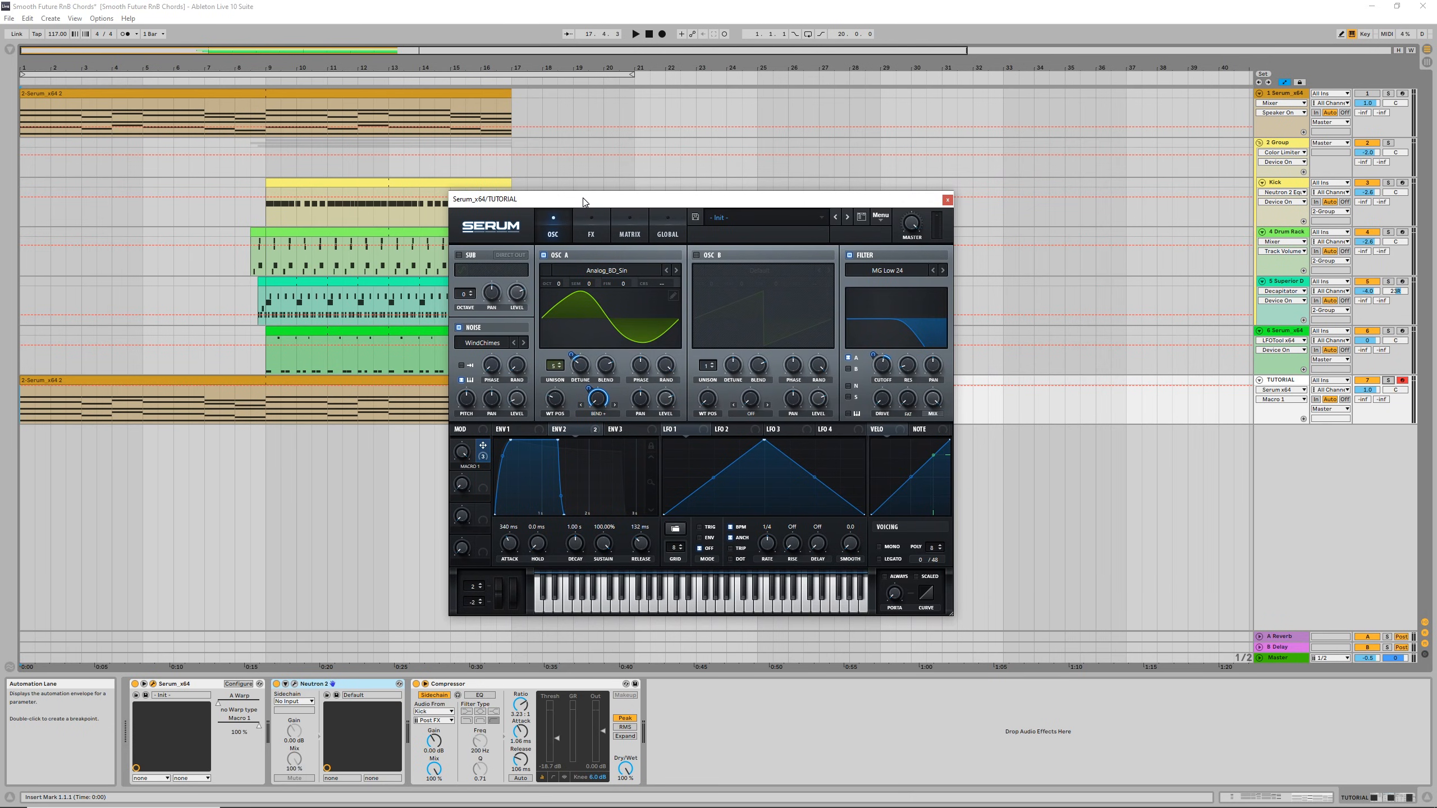